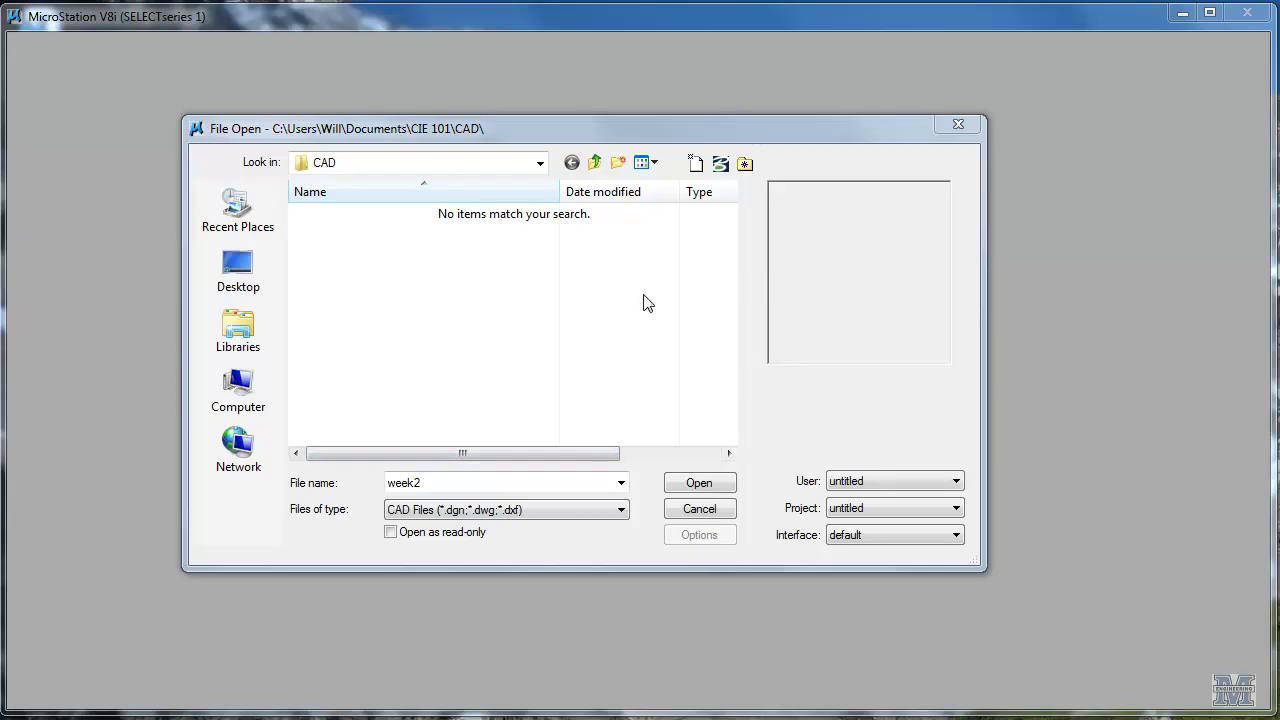
Create week2.dgn from the seed2d seed file and open it.
click(695, 165)
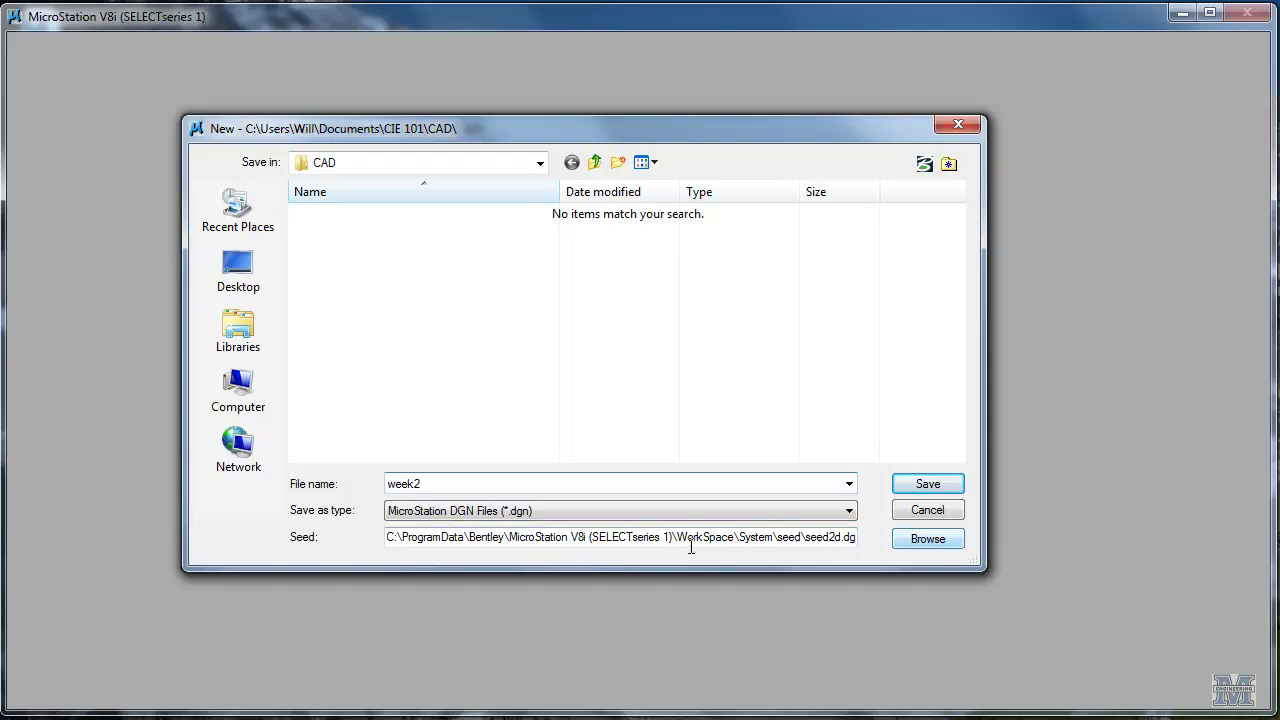
click(927, 541)
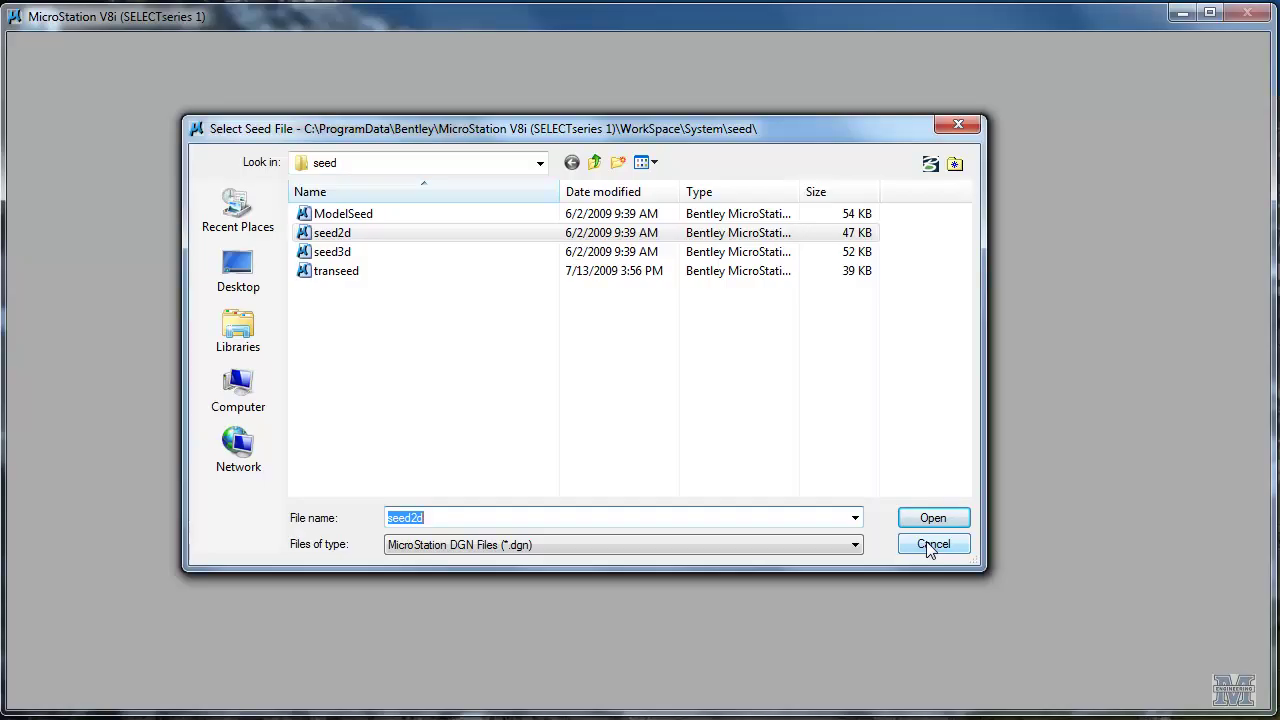
click(352, 233)
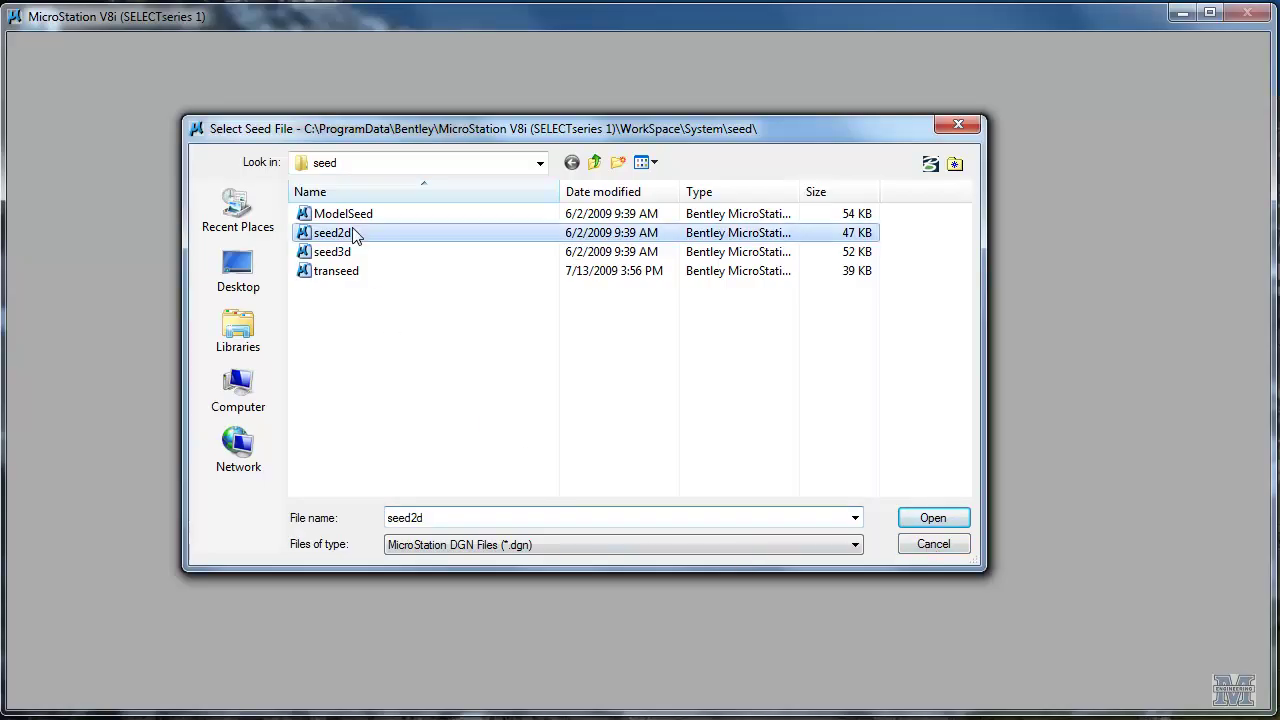
click(930, 519)
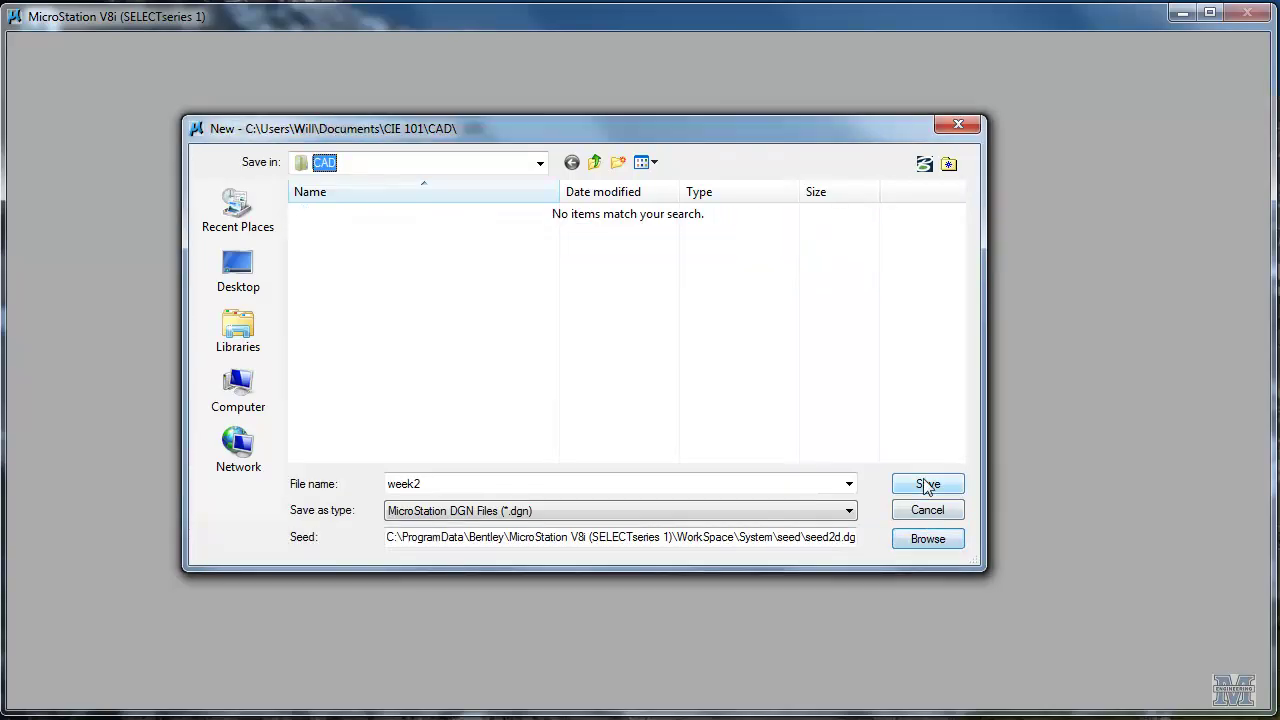
click(927, 485)
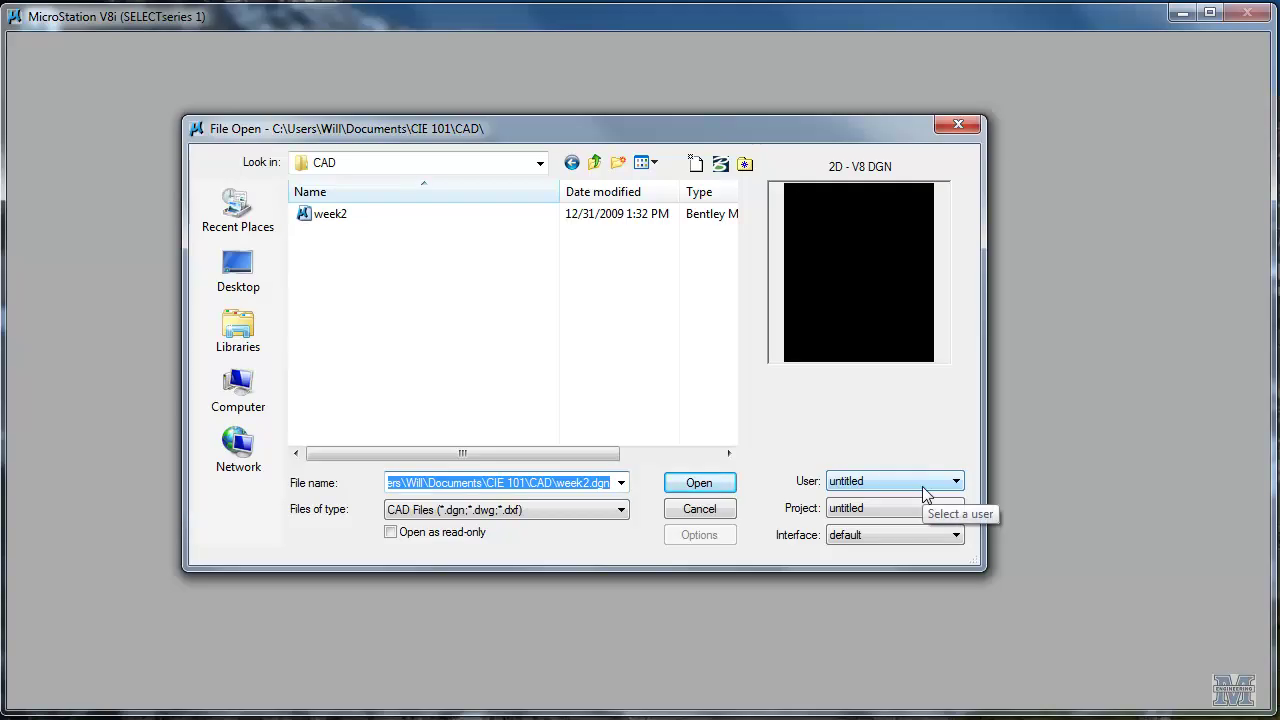
click(324, 215)
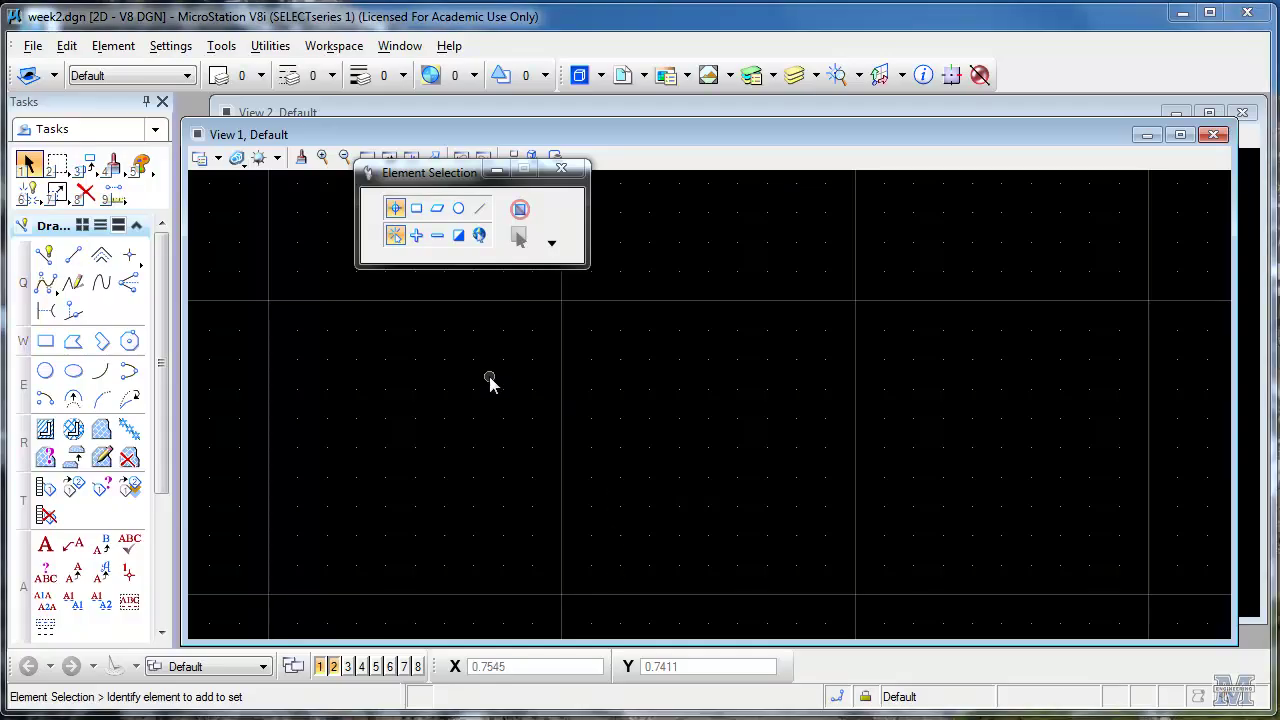
Draw a six-vertex closed SmartLine outline with a V-notch on its lower-left side.
click(33, 47)
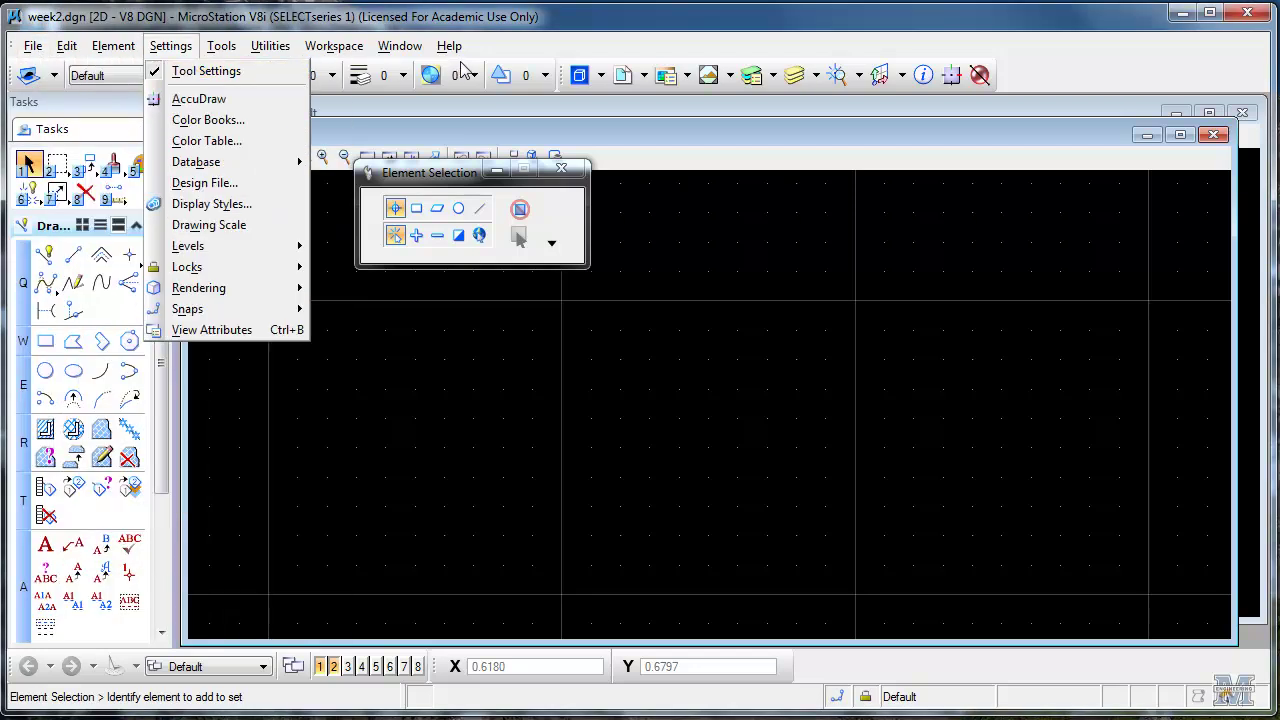
click(597, 22)
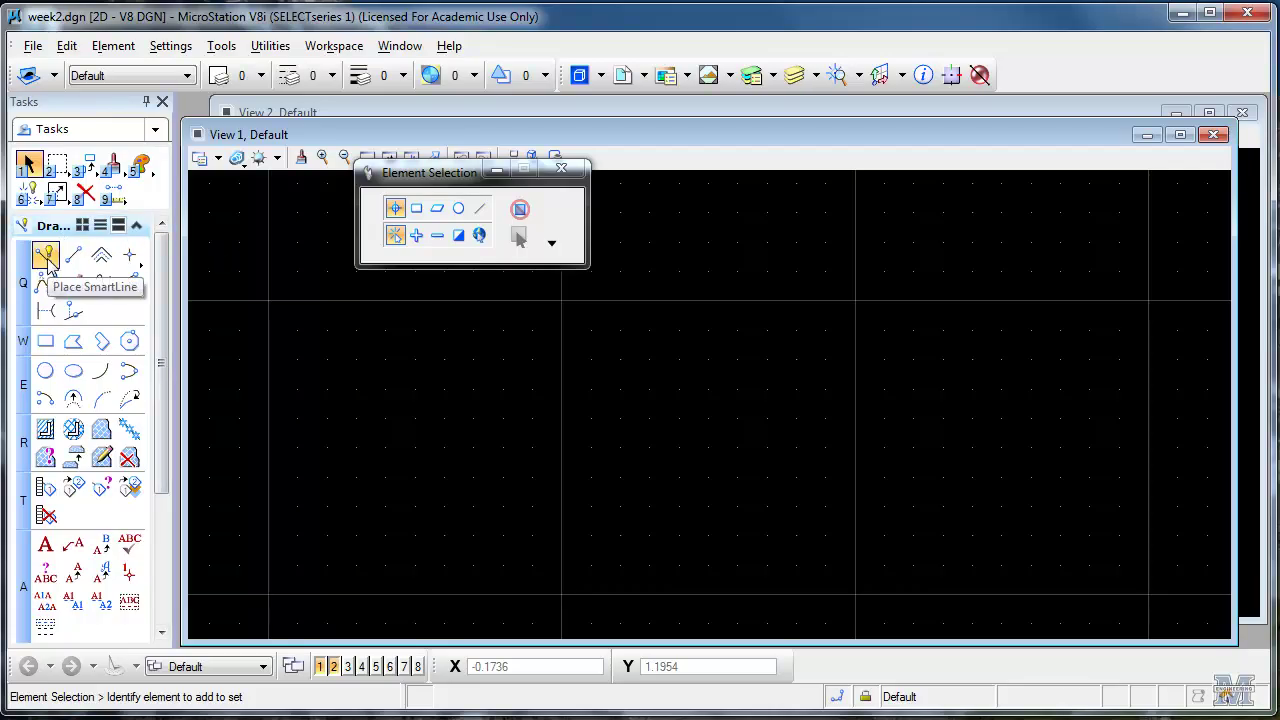
click(46, 256)
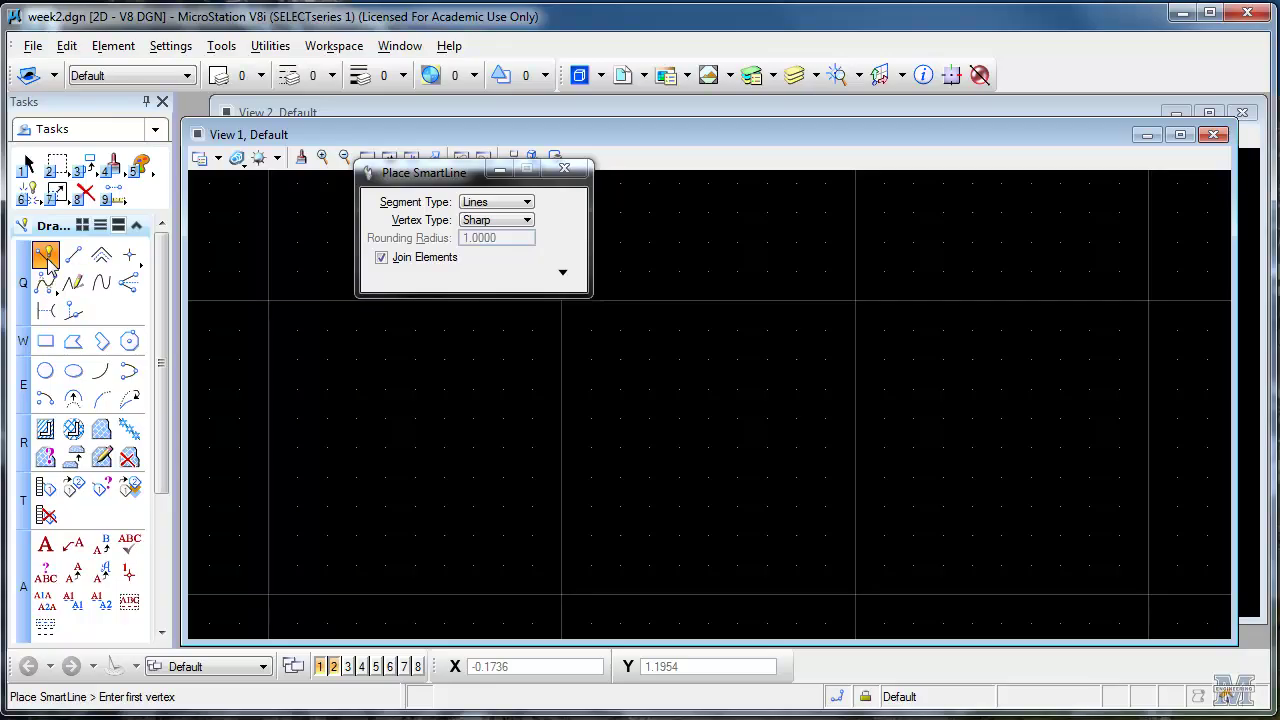
click(311, 349)
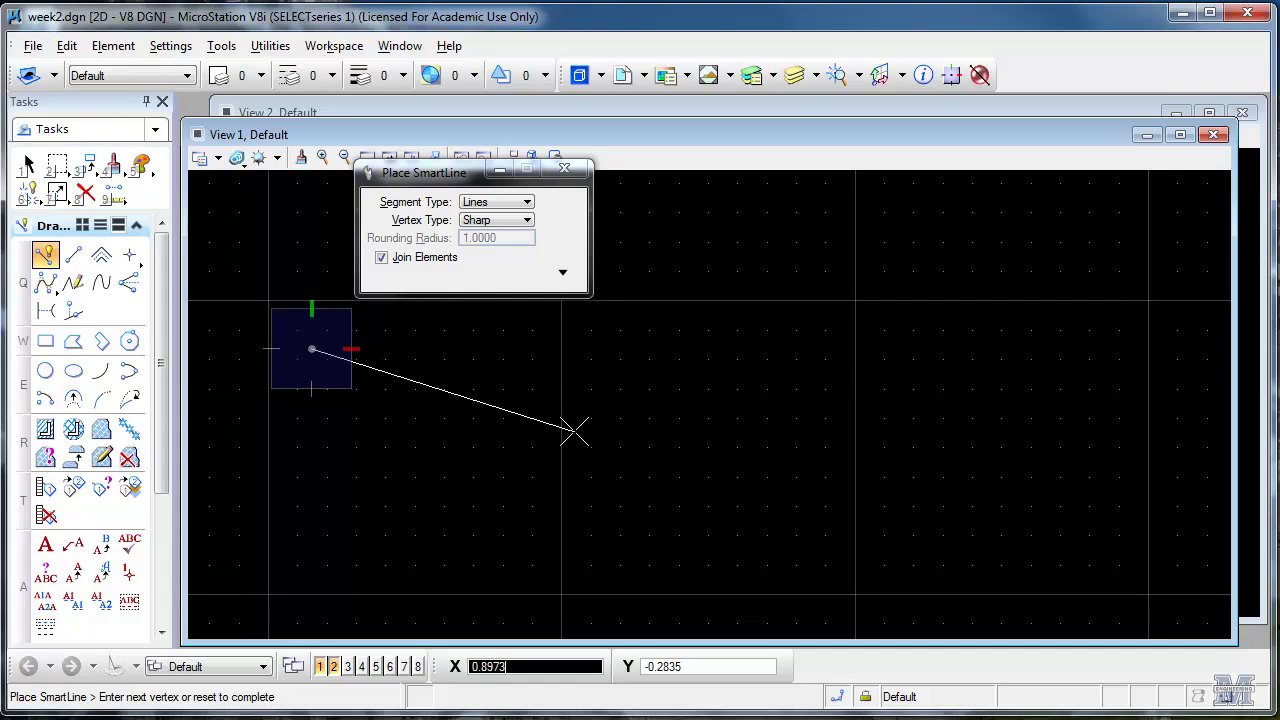
click(747, 350)
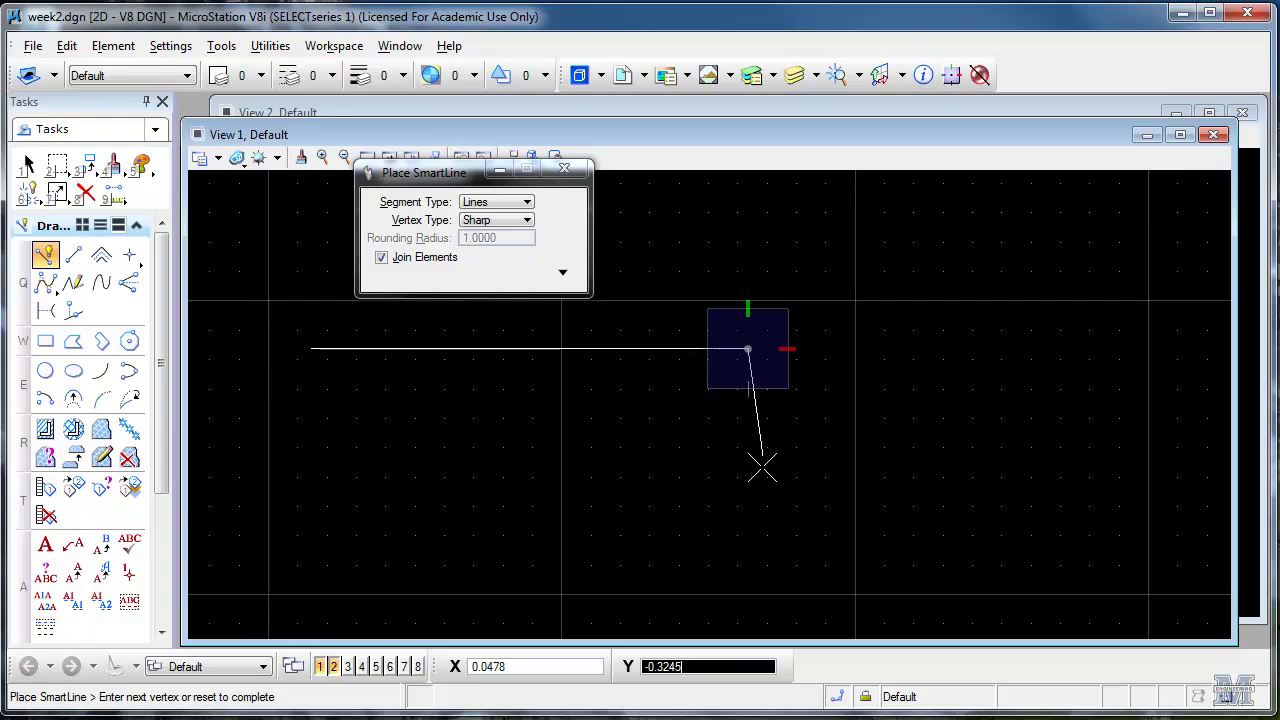
click(749, 535)
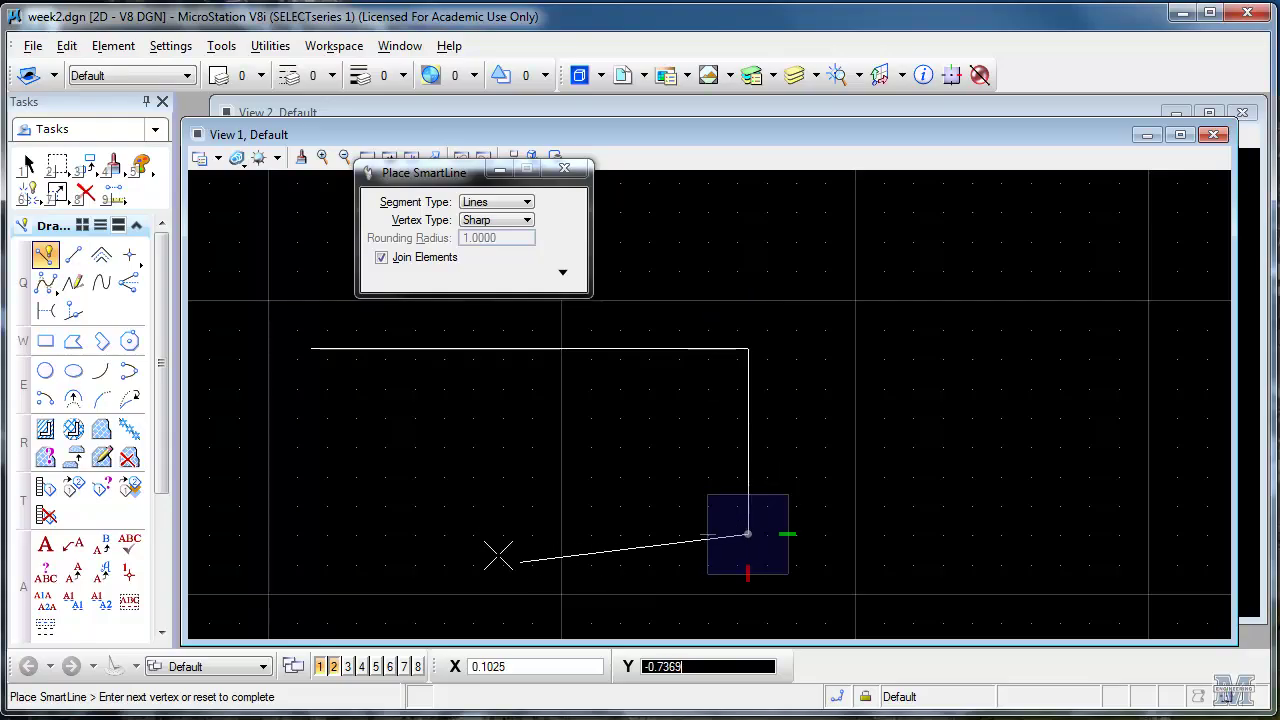
click(494, 536)
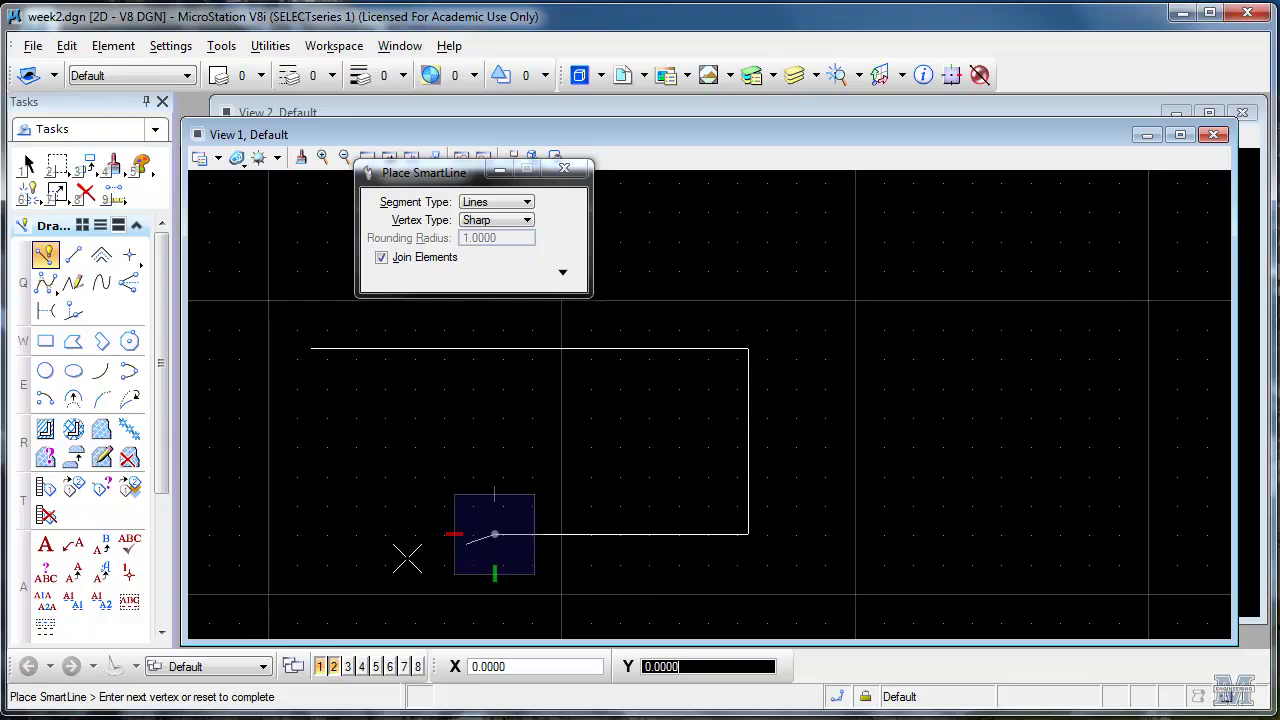
click(496, 404)
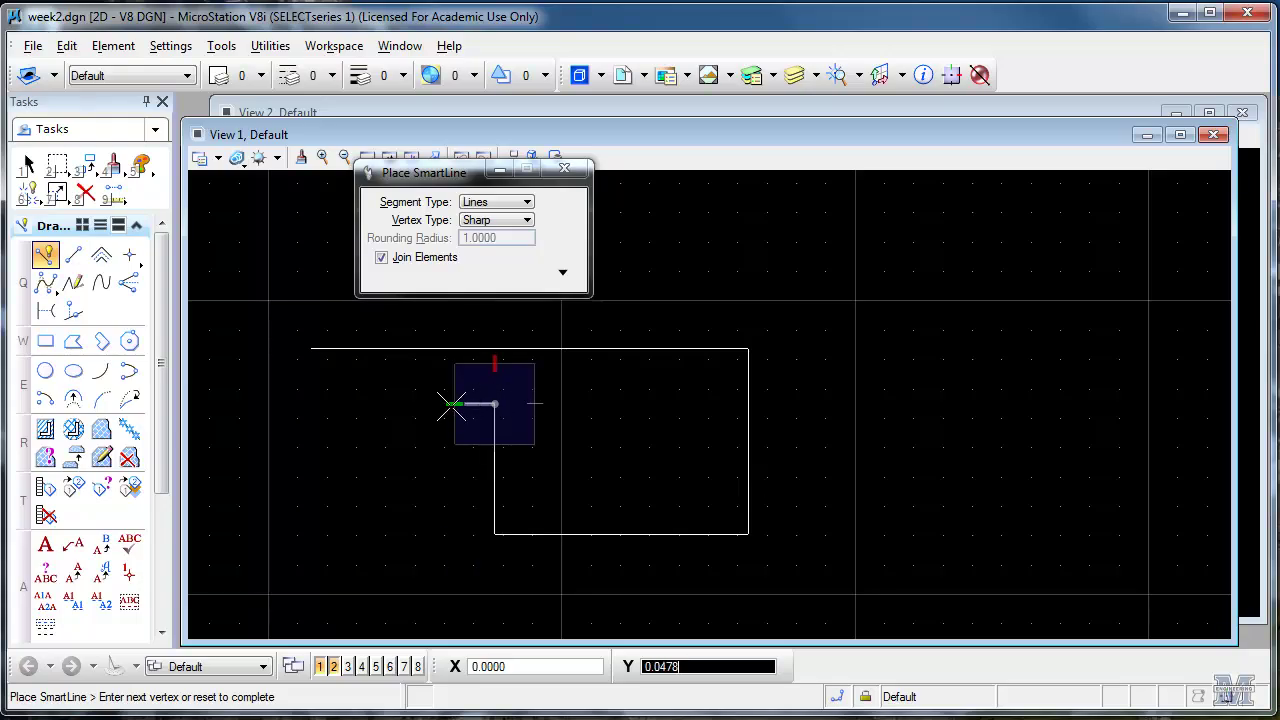
click(427, 452)
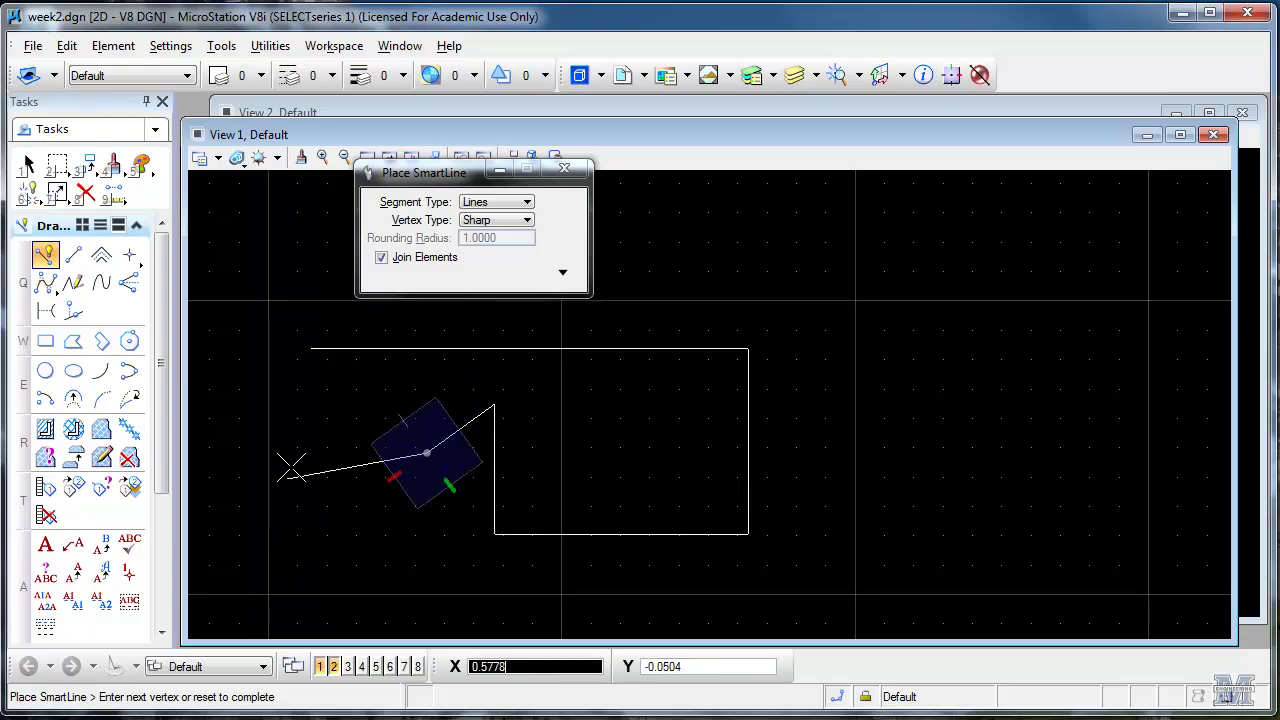
click(315, 352)
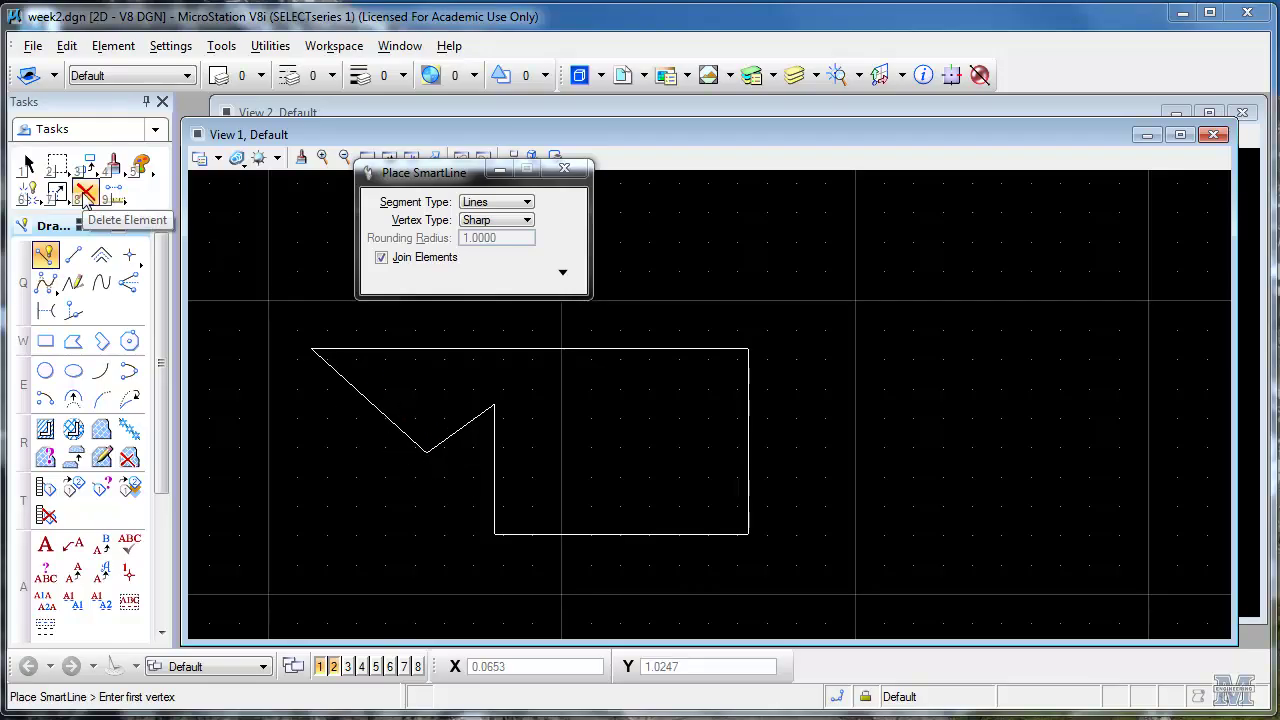
Delete the SmartLine polygon, then try Element Selection and Place Fence.
click(85, 194)
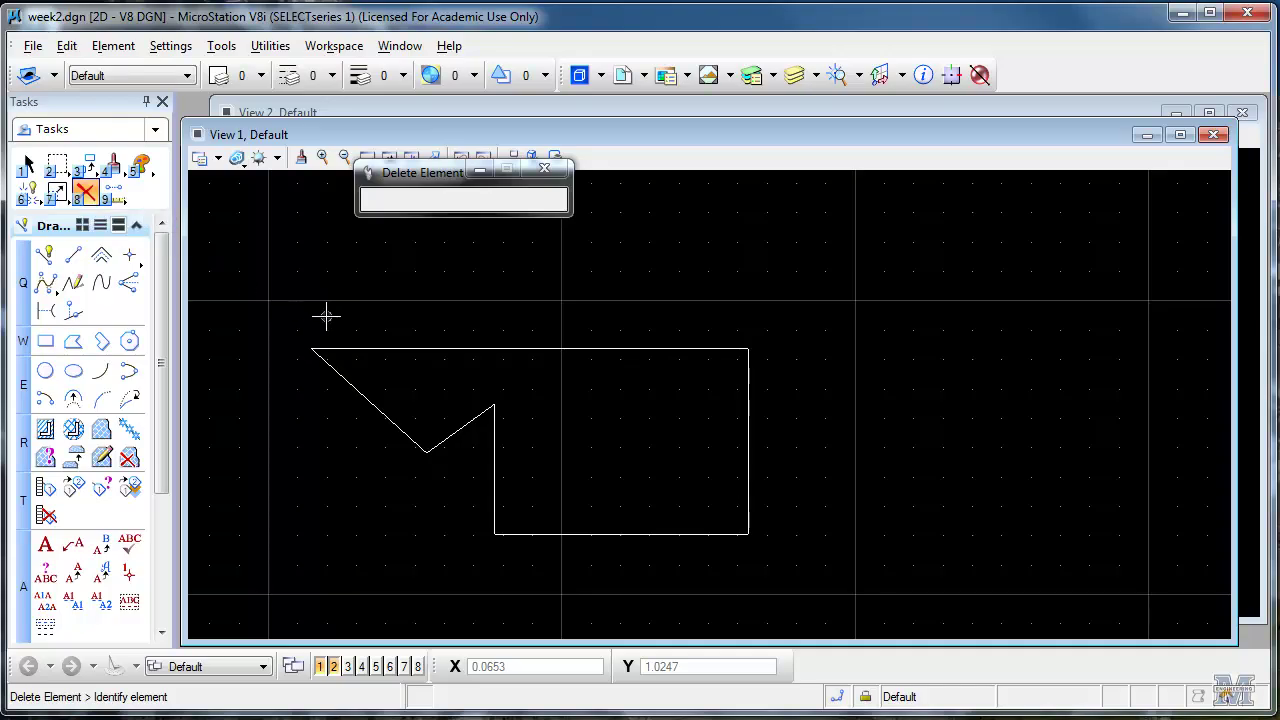
click(376, 348)
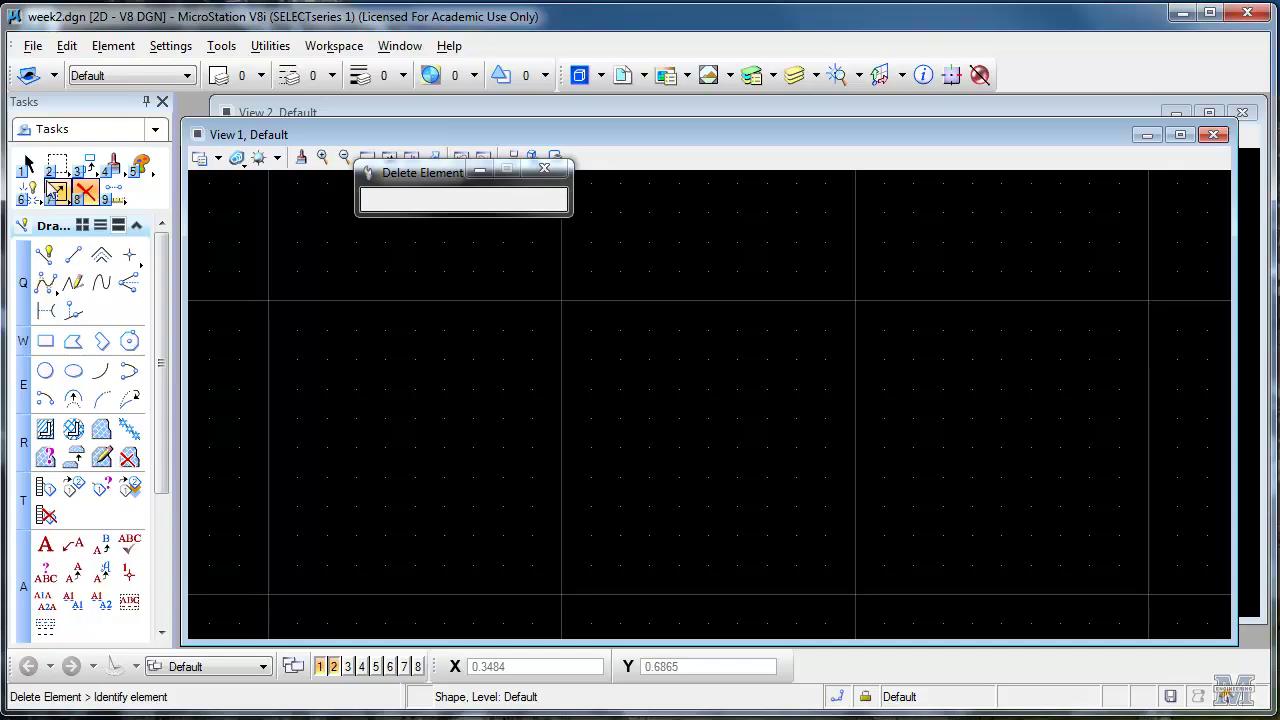
click(28, 165)
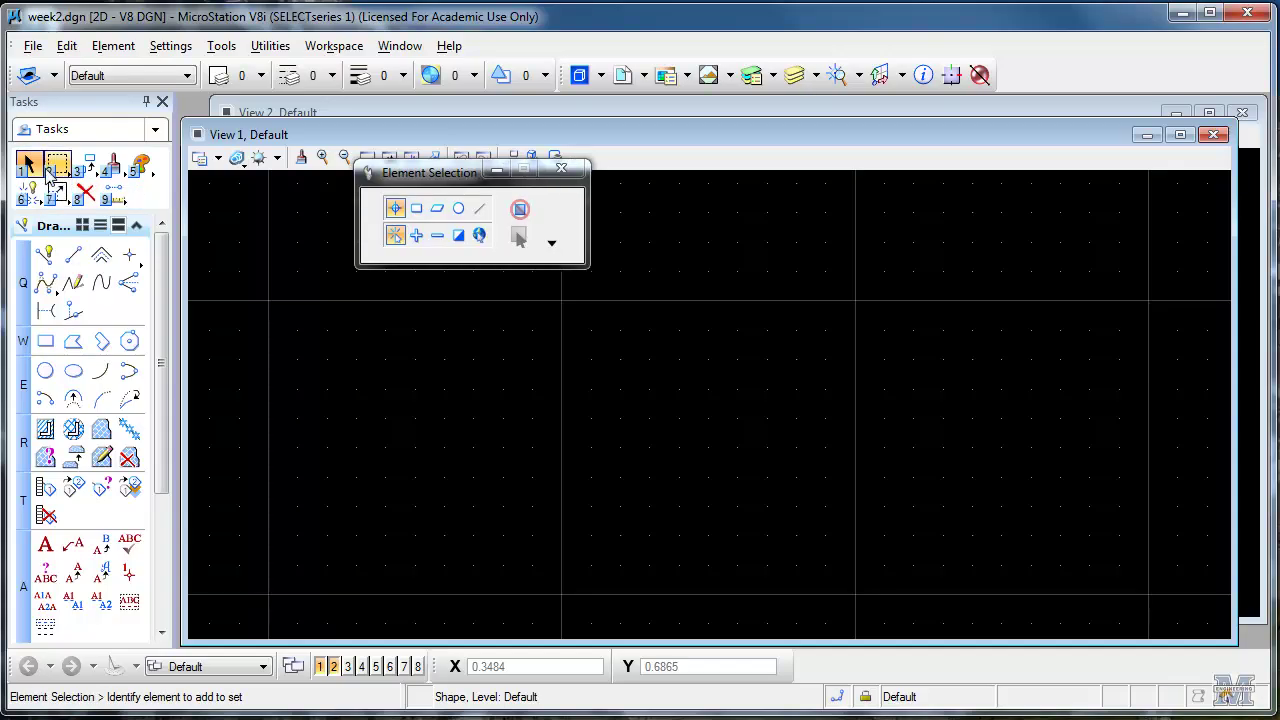
click(55, 167)
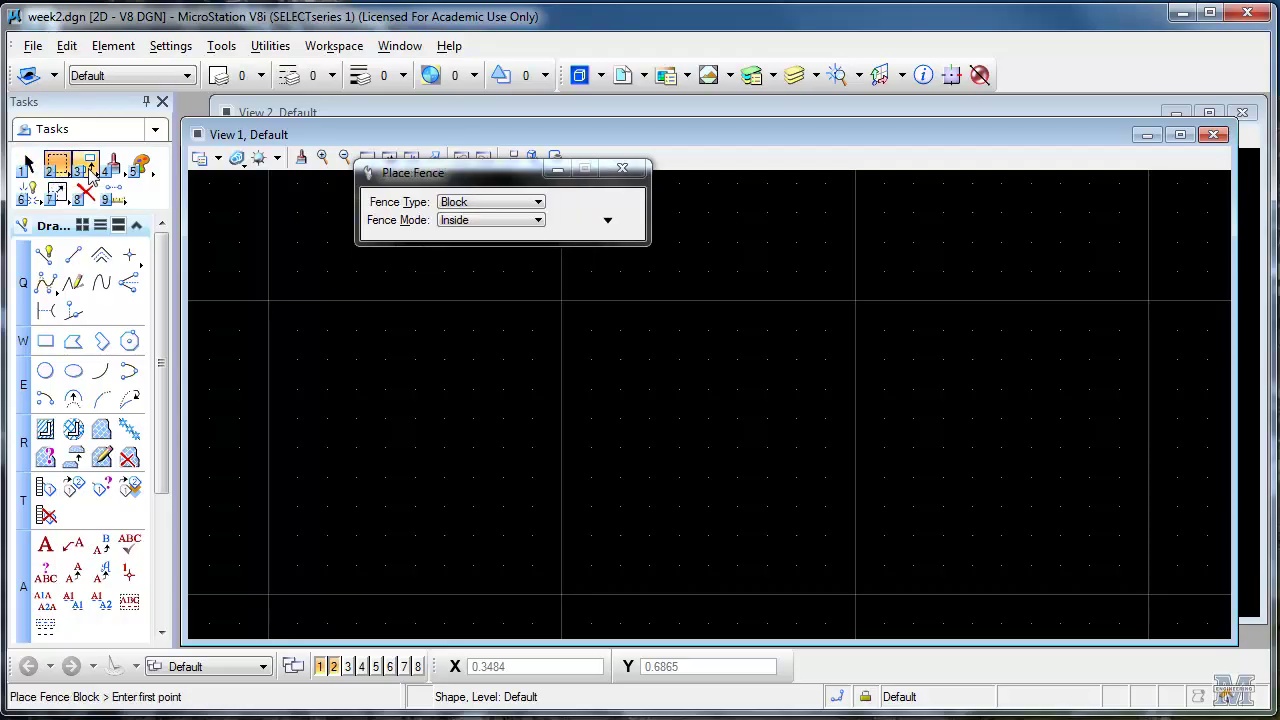
Try the Manipulate Move tool, then Place Circle, Place Block and Place Shape.
click(89, 171)
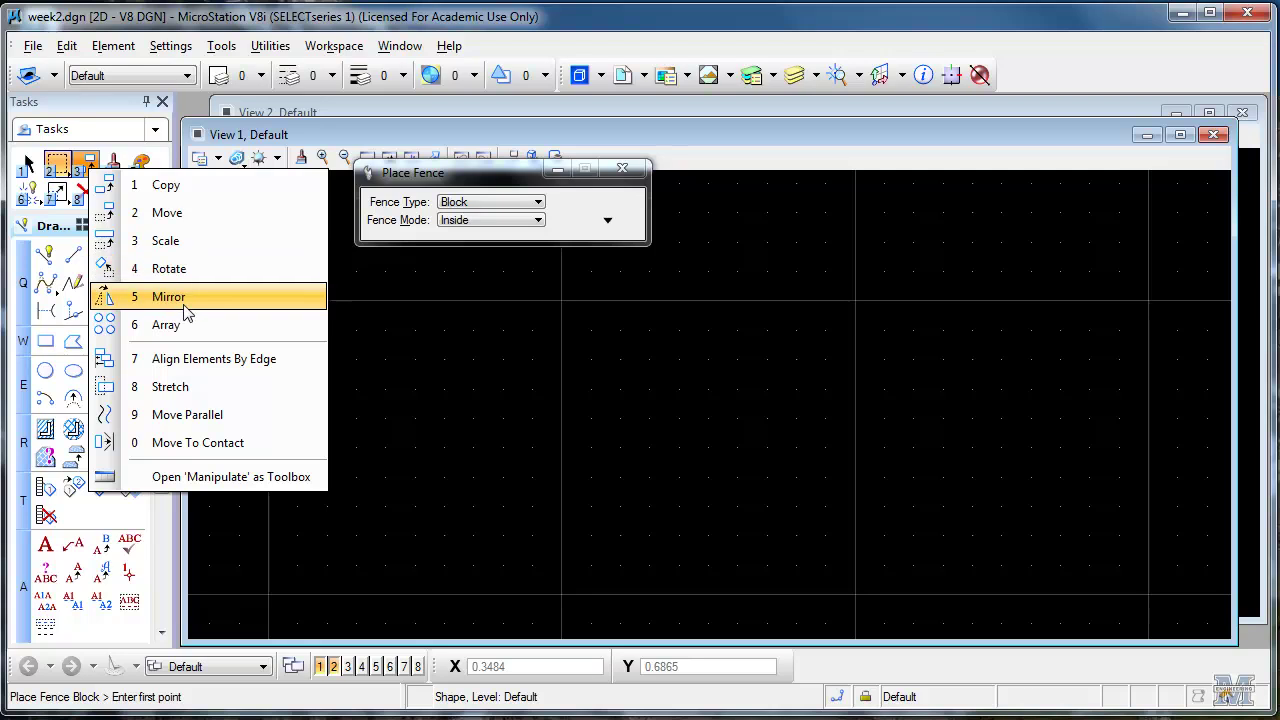
click(217, 226)
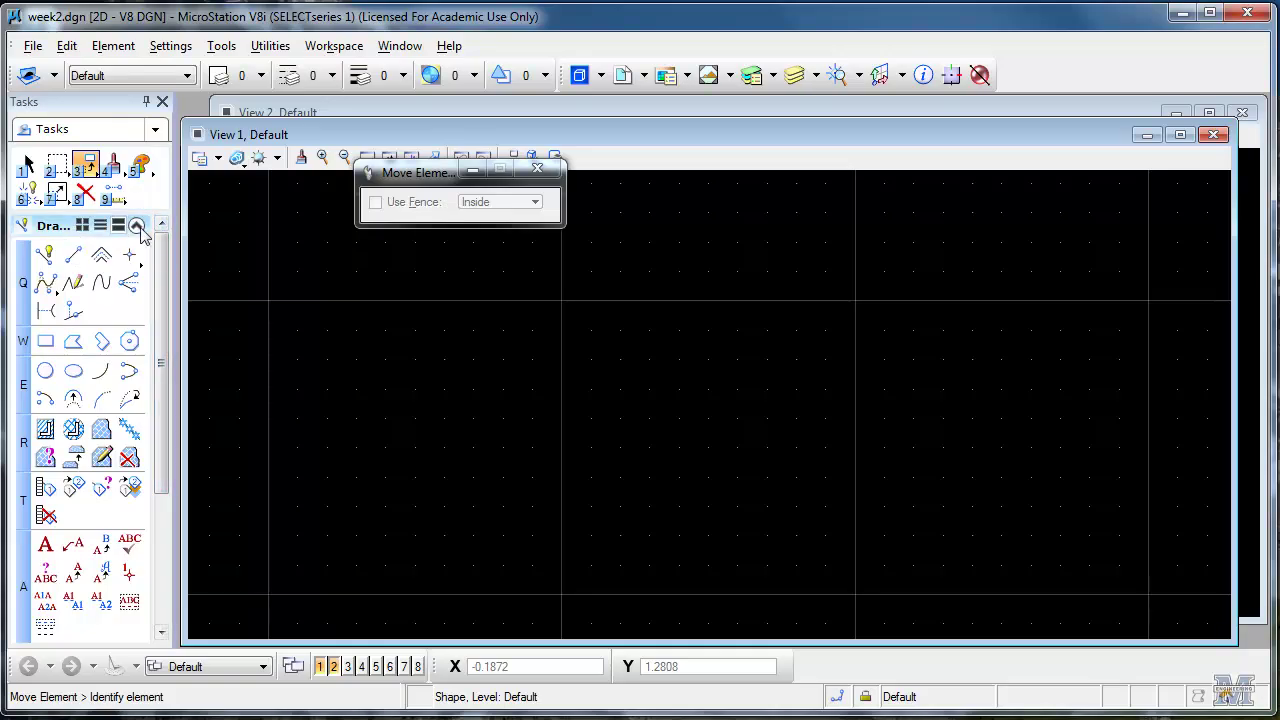
mouse_move(168, 258)
mouse_down()
mouse_move(164, 400)
mouse_move(166, 245)
mouse_up()
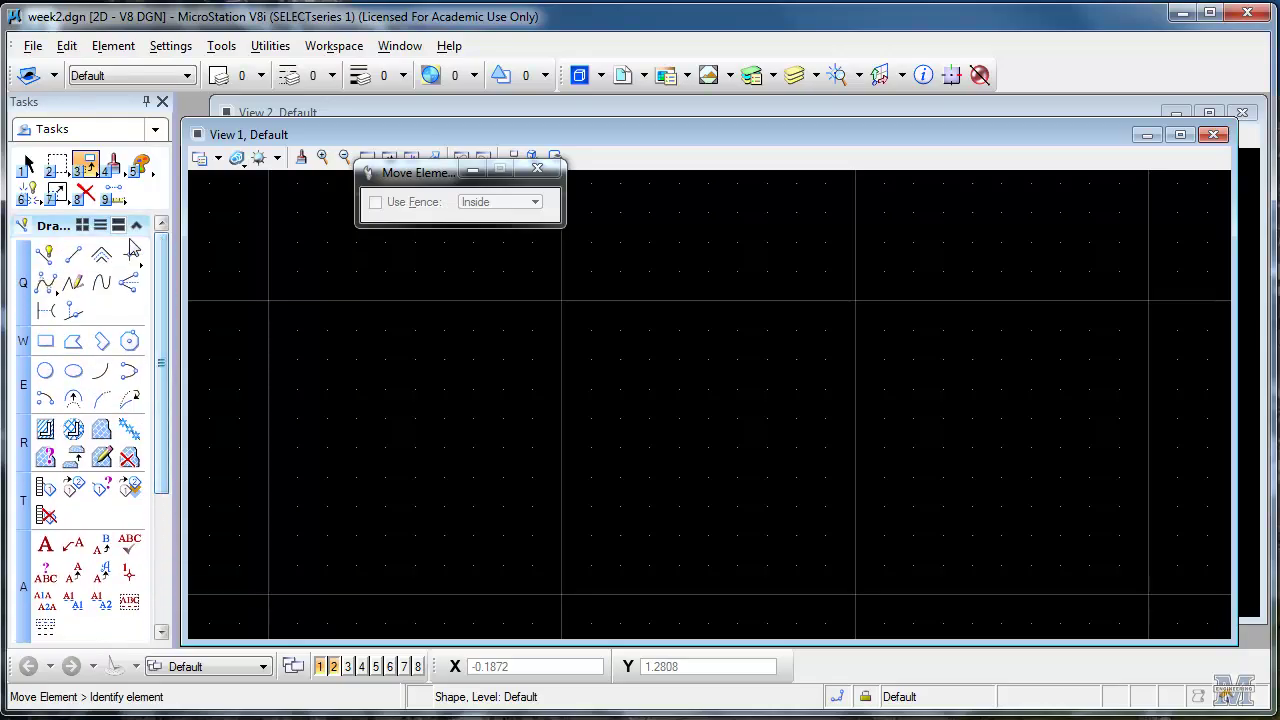
click(46, 373)
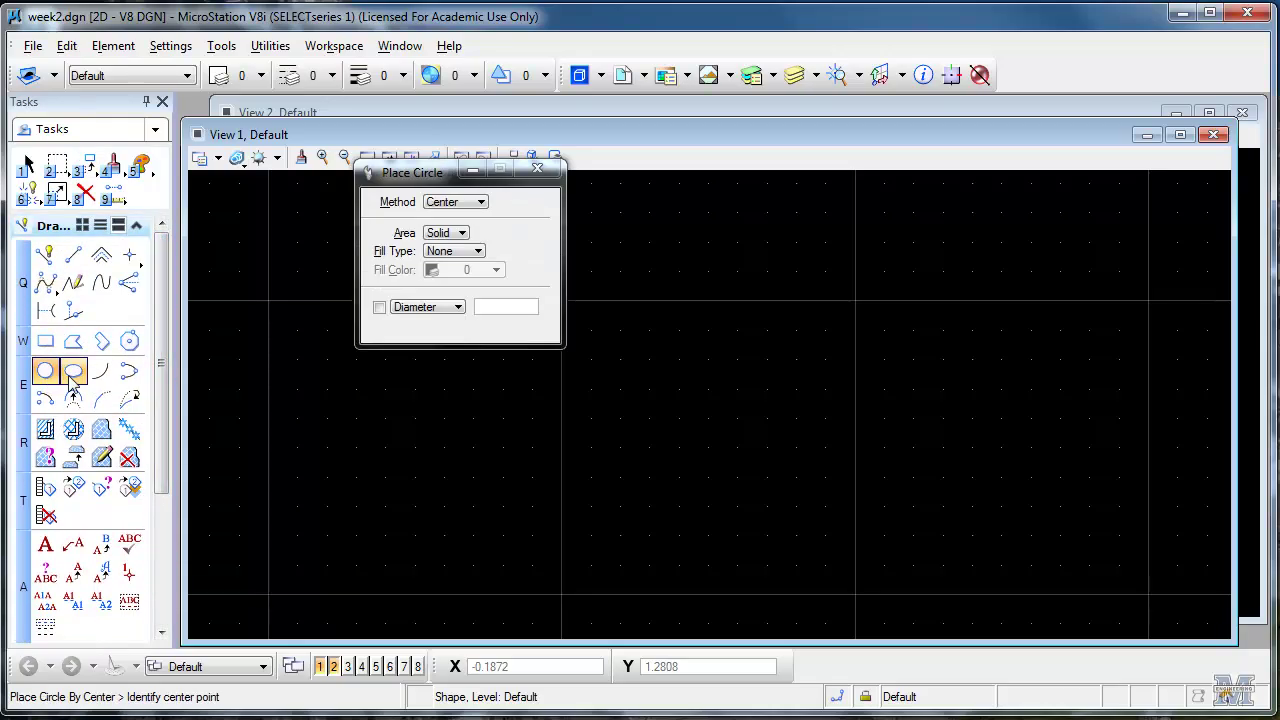
click(45, 342)
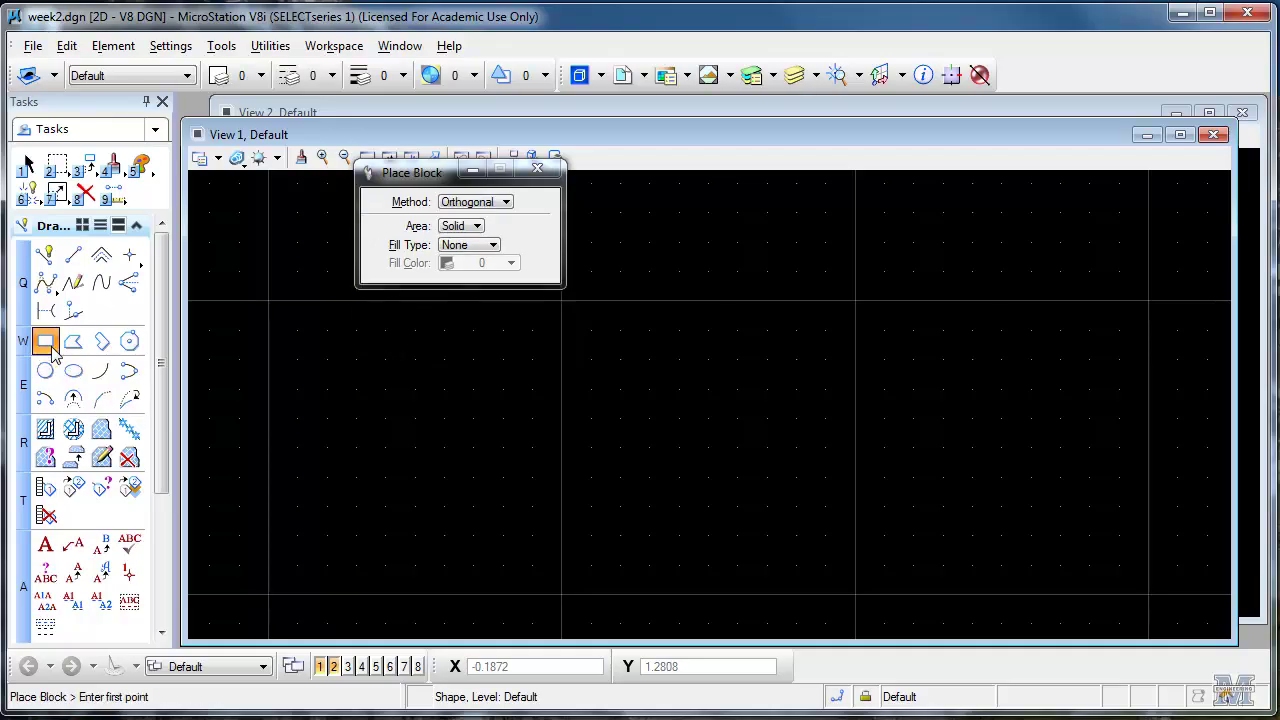
click(72, 343)
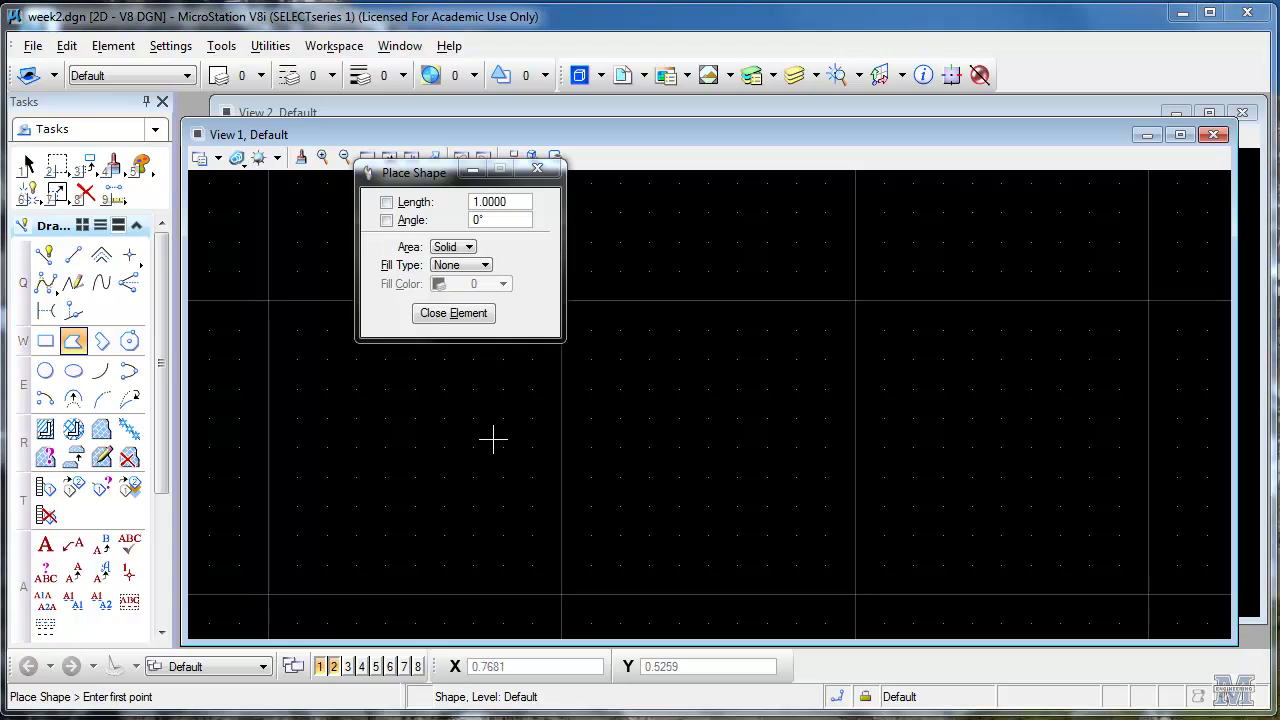
Save week2, undo the delete and two SmartLine placements, then redo Place SmartLine.
click(34, 47)
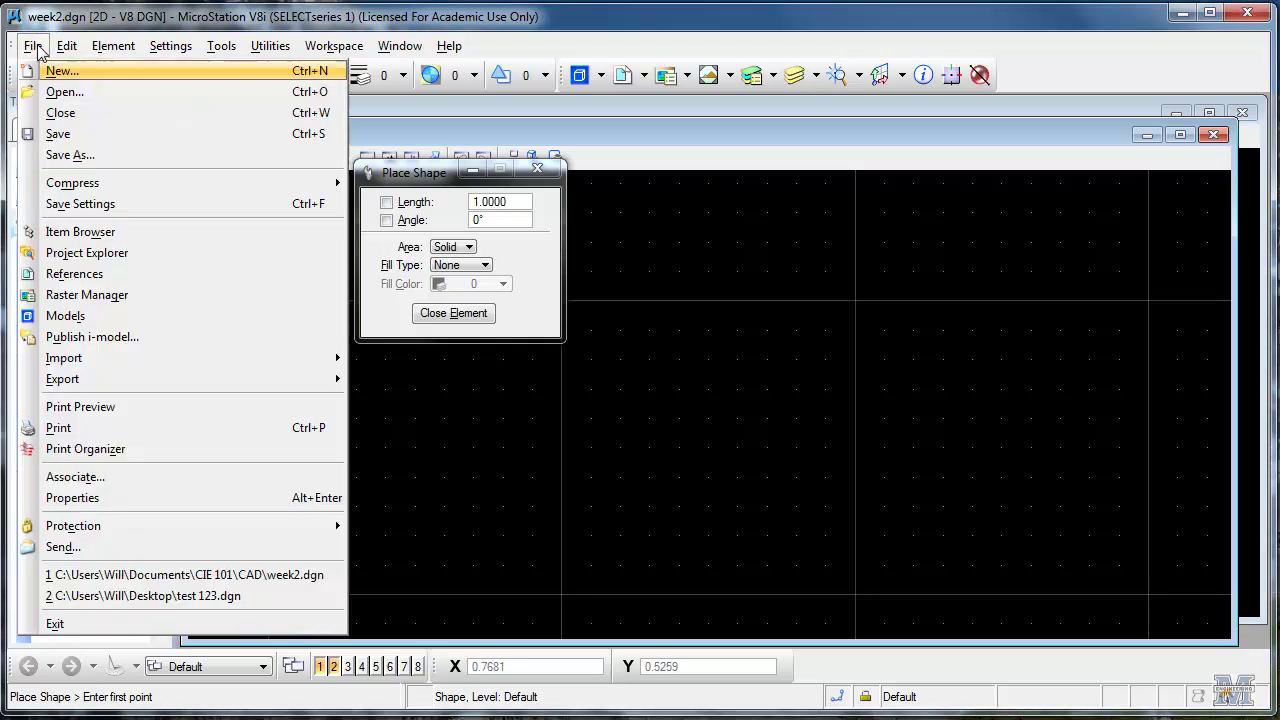
click(58, 138)
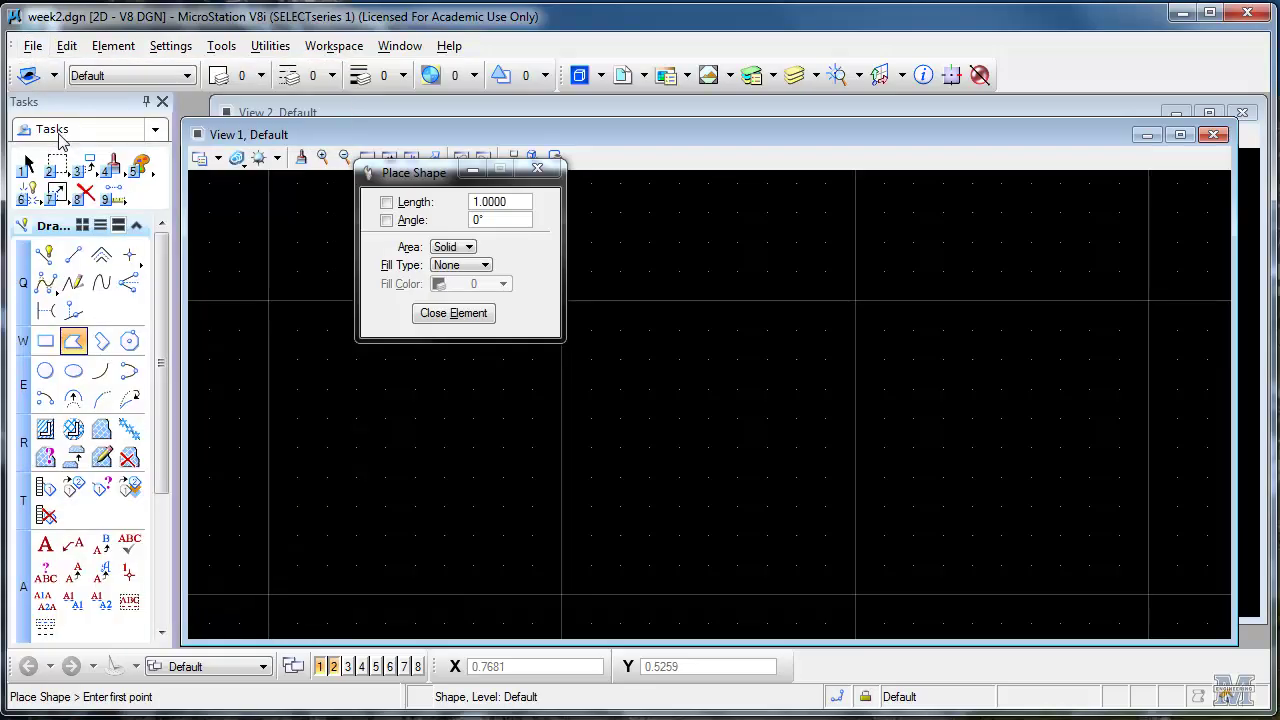
click(33, 46)
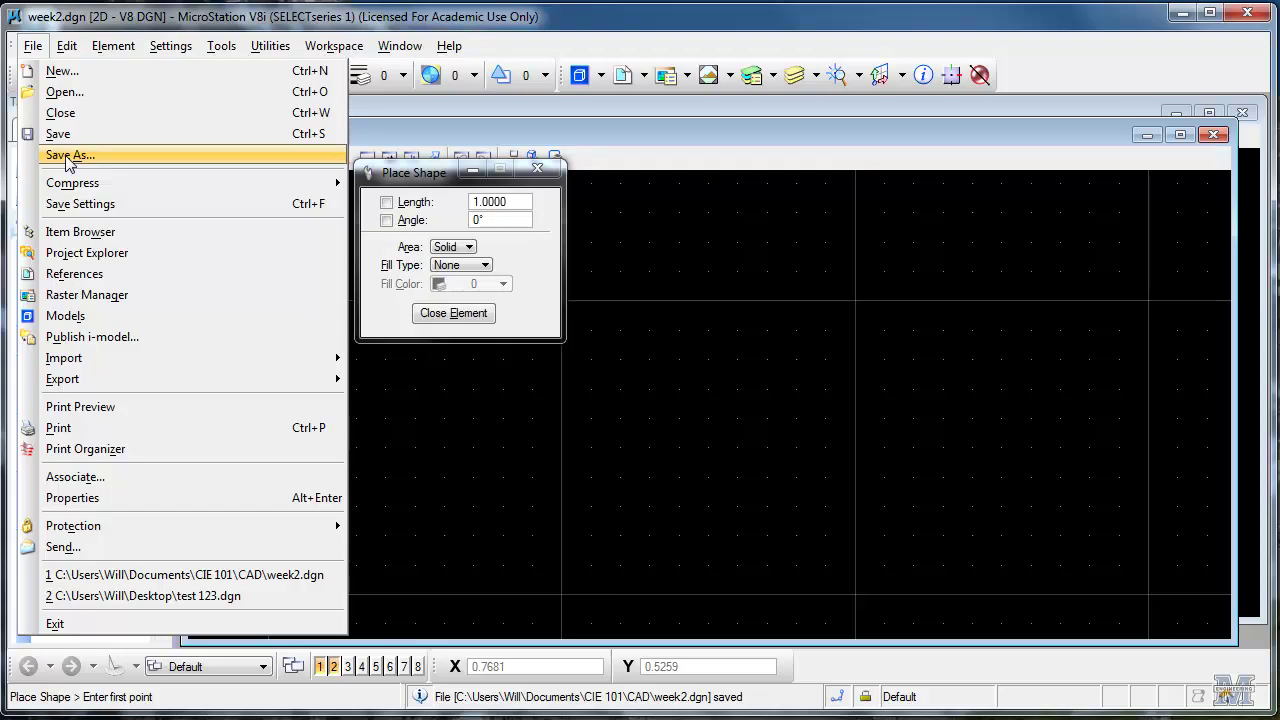
mouse_move(66, 46)
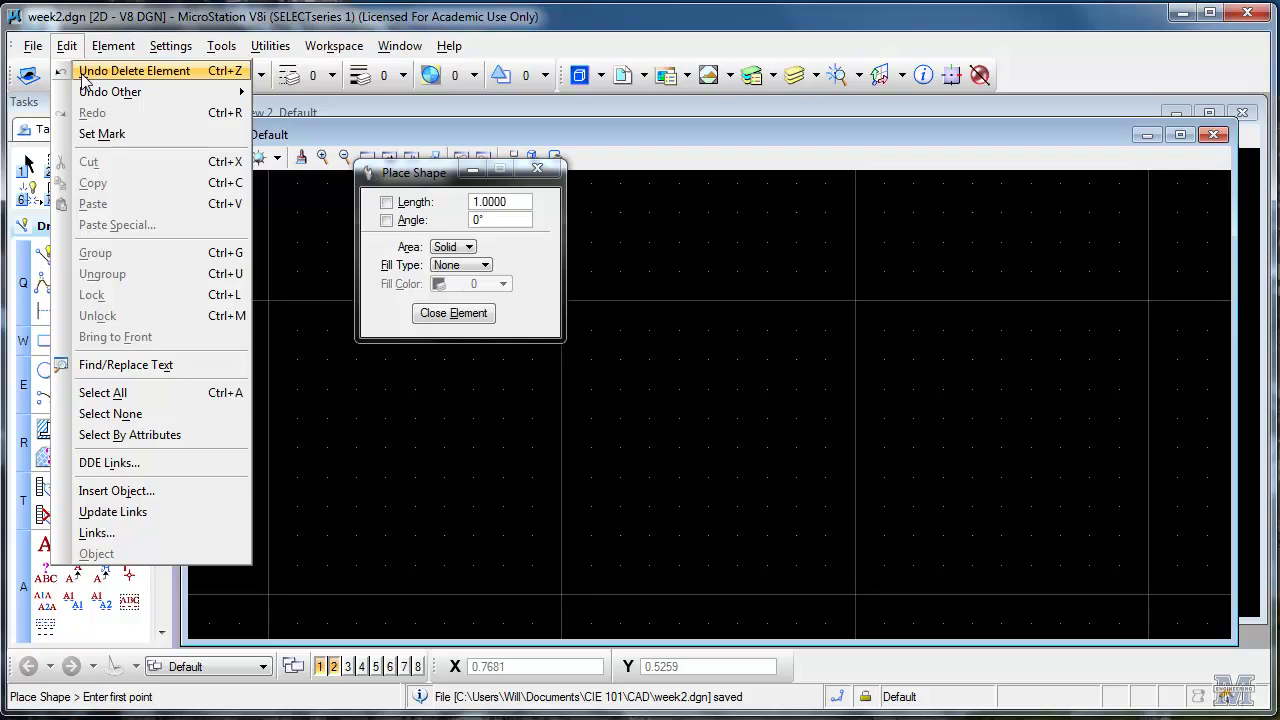
click(85, 79)
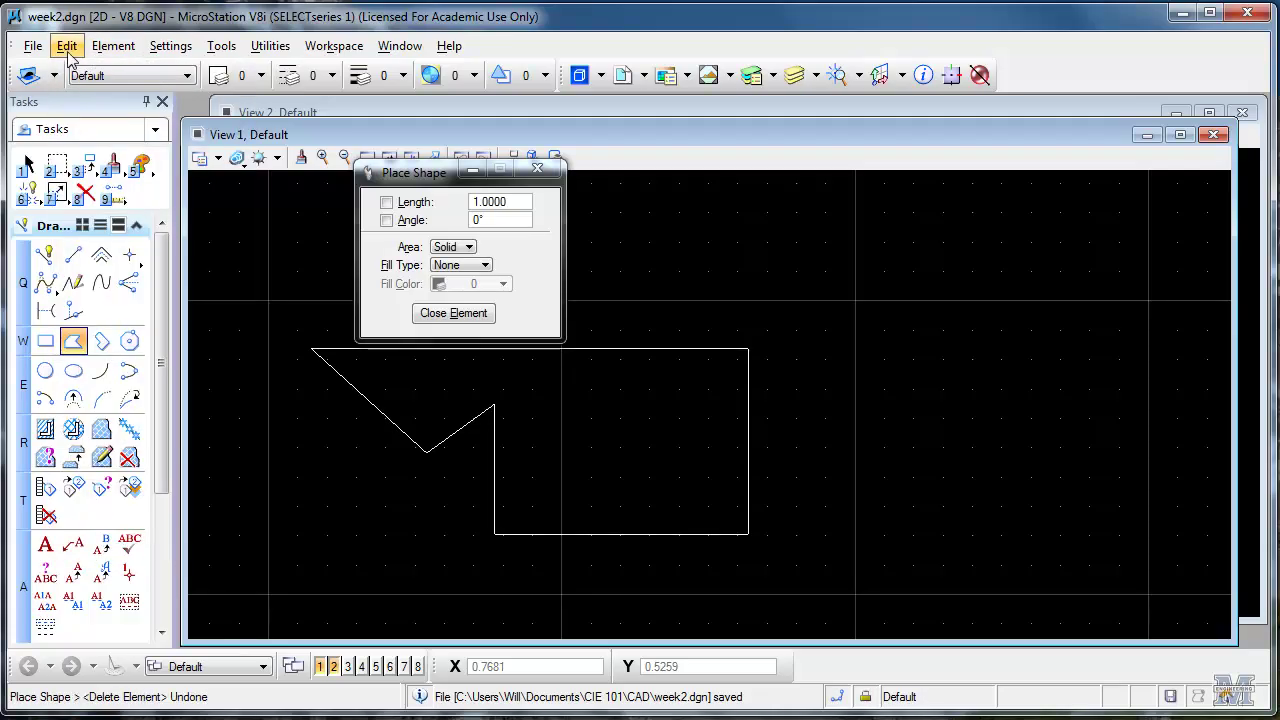
click(67, 48)
click(77, 80)
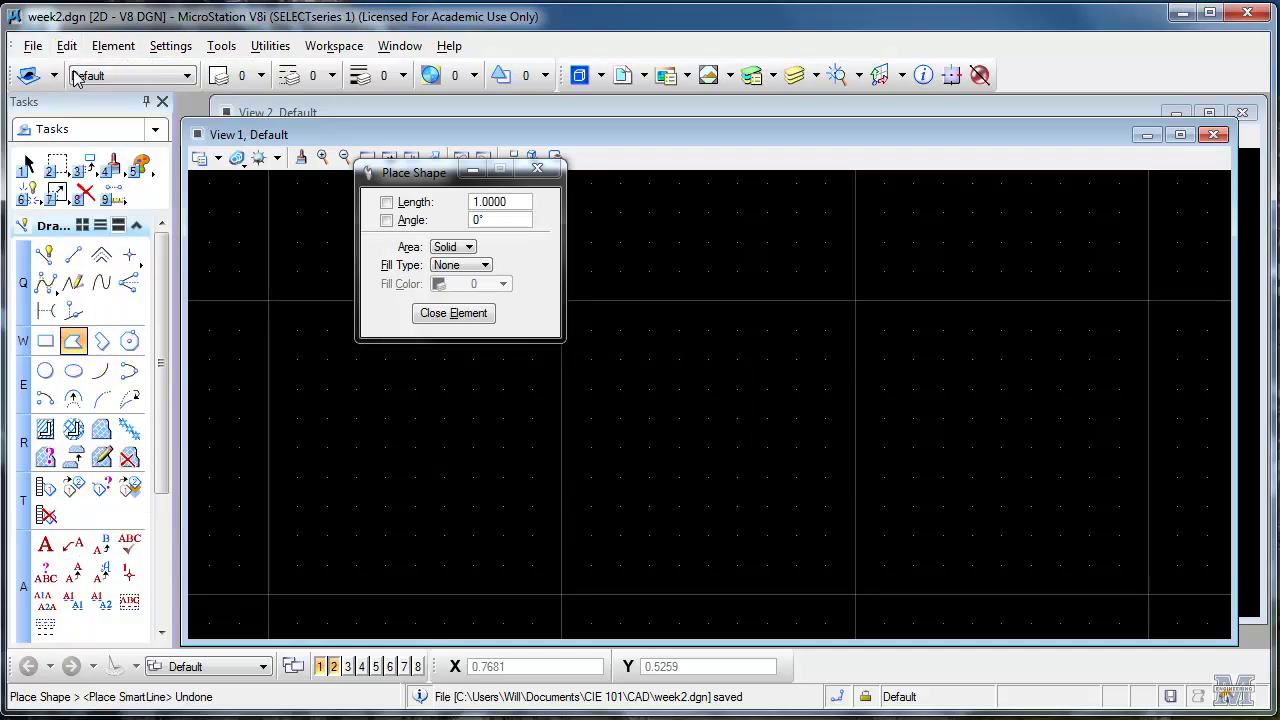
click(70, 47)
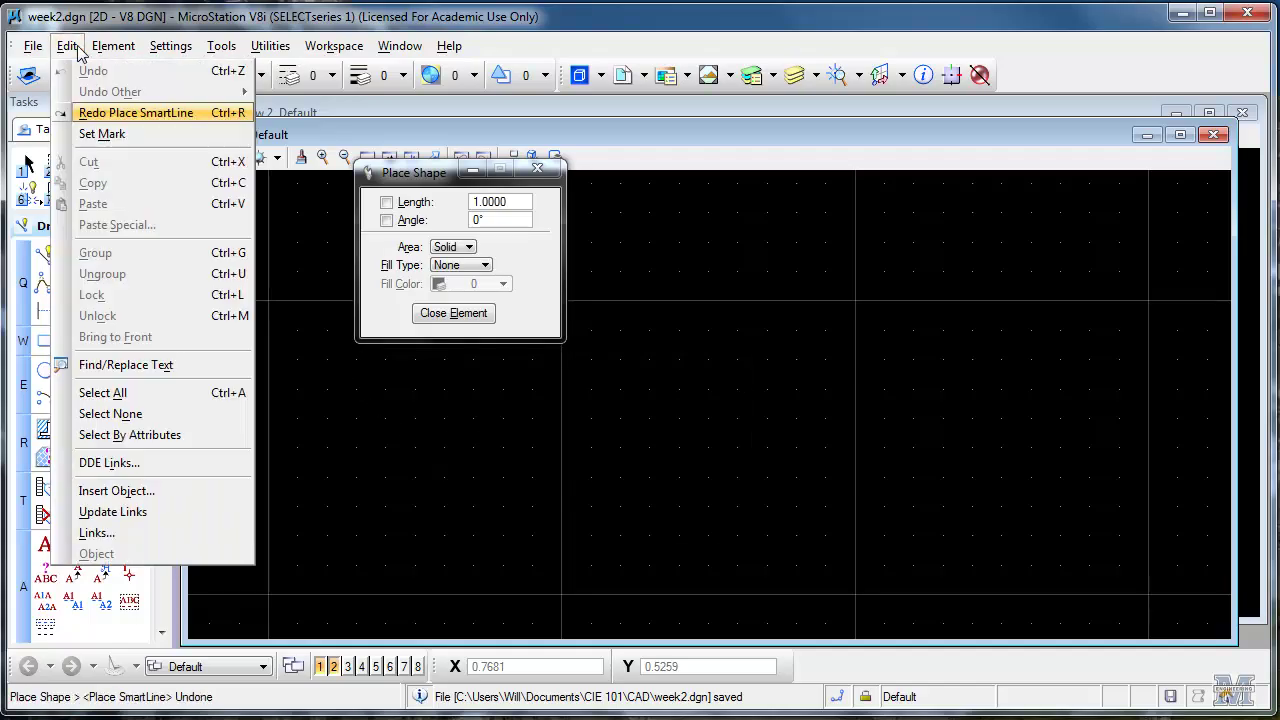
click(102, 112)
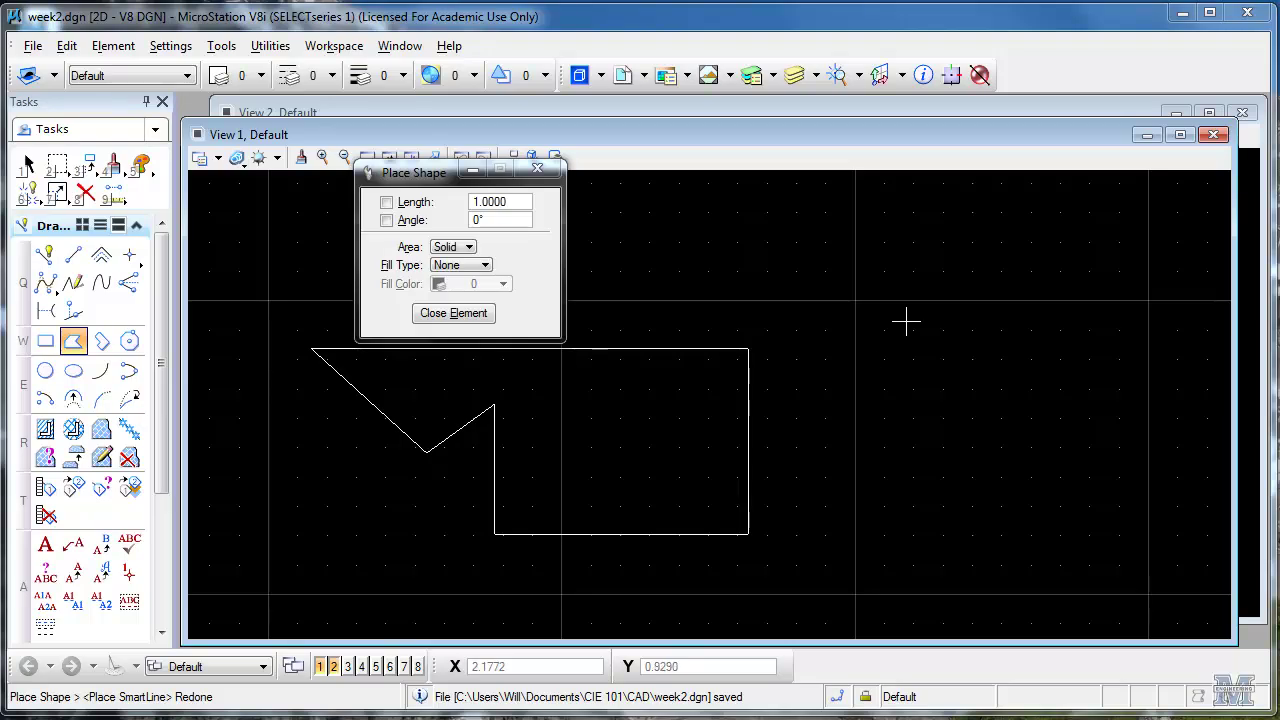
Save a copy of the drawing as 'week2 backup'.
click(36, 48)
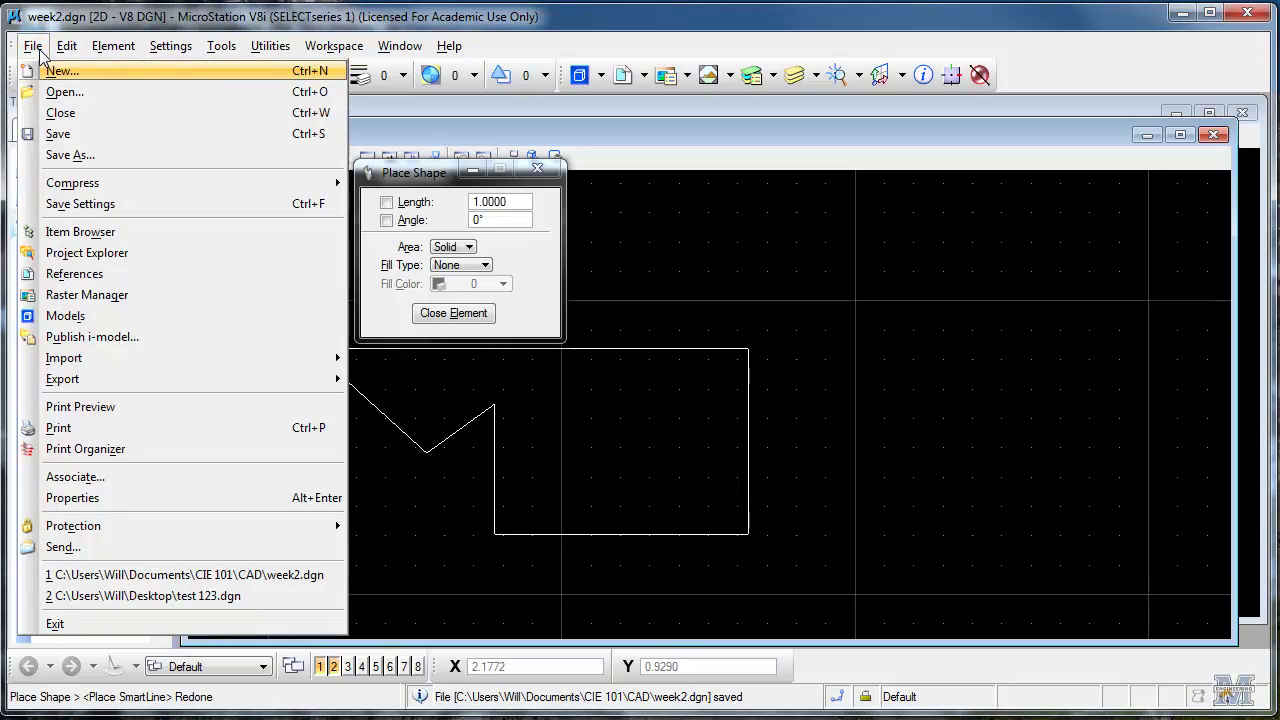
click(66, 155)
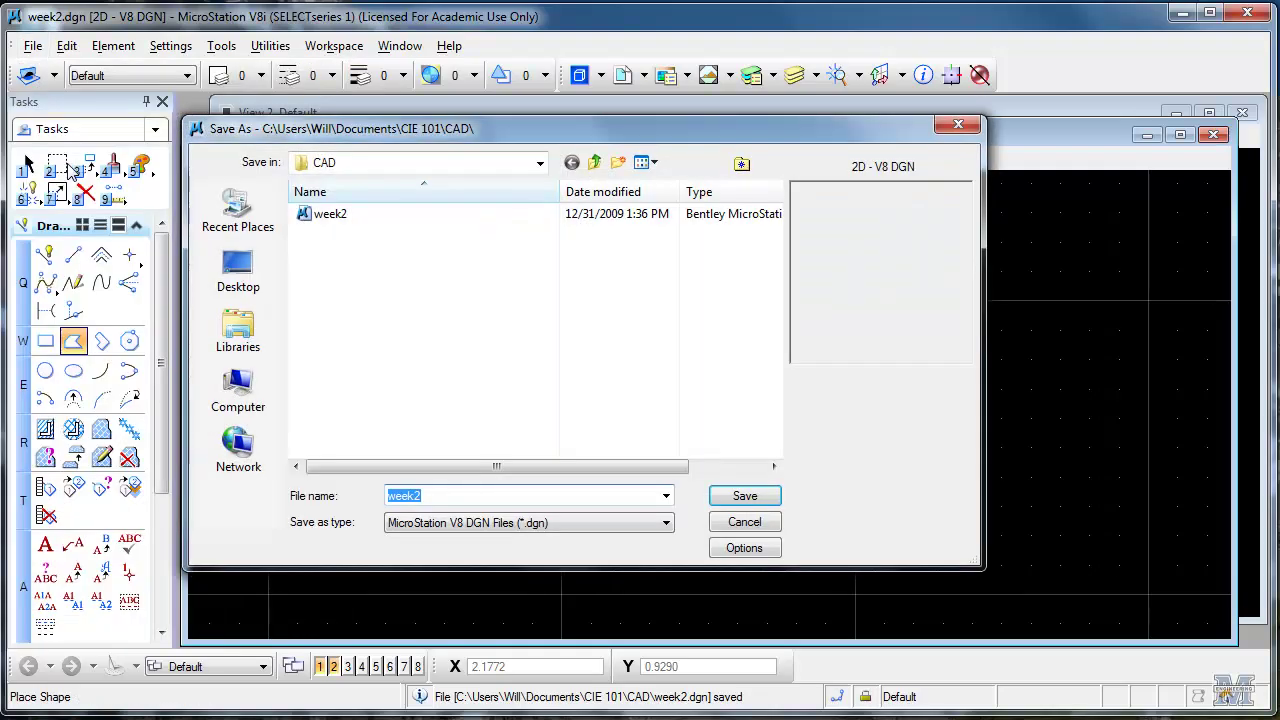
click(473, 495)
text(backup)
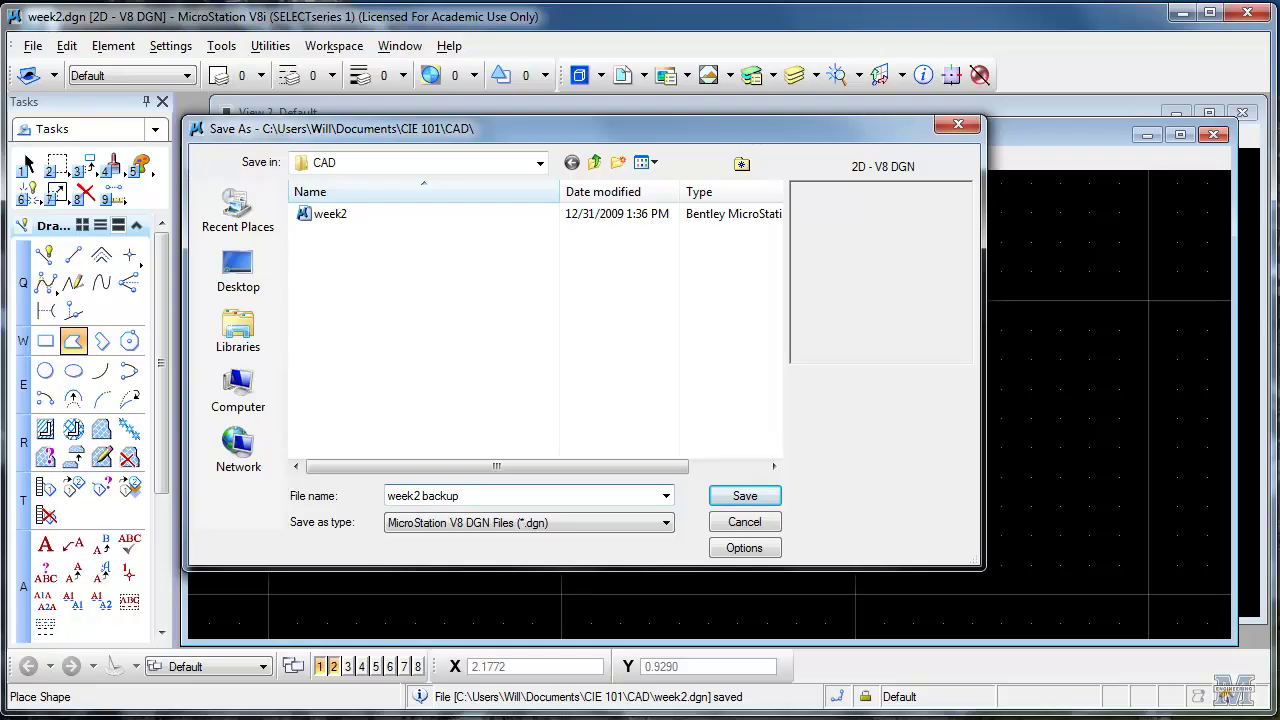
click(716, 495)
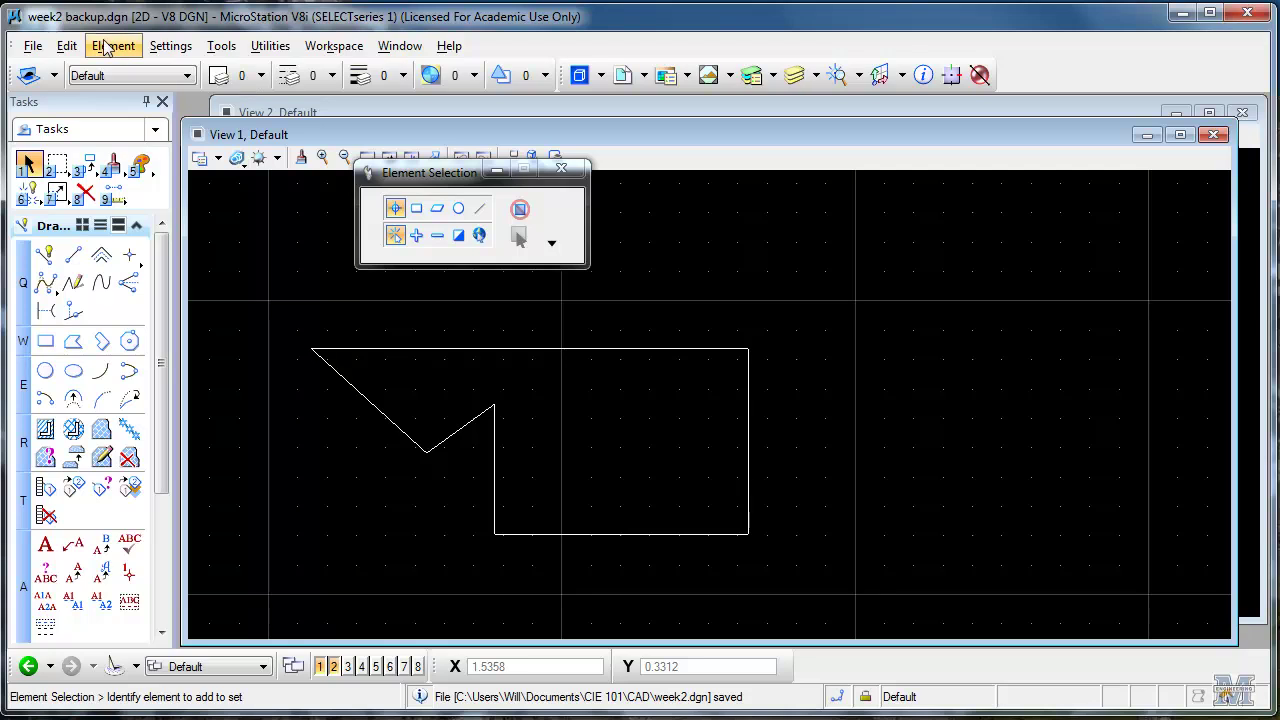
Reopen the original week2.dgn.
click(33, 47)
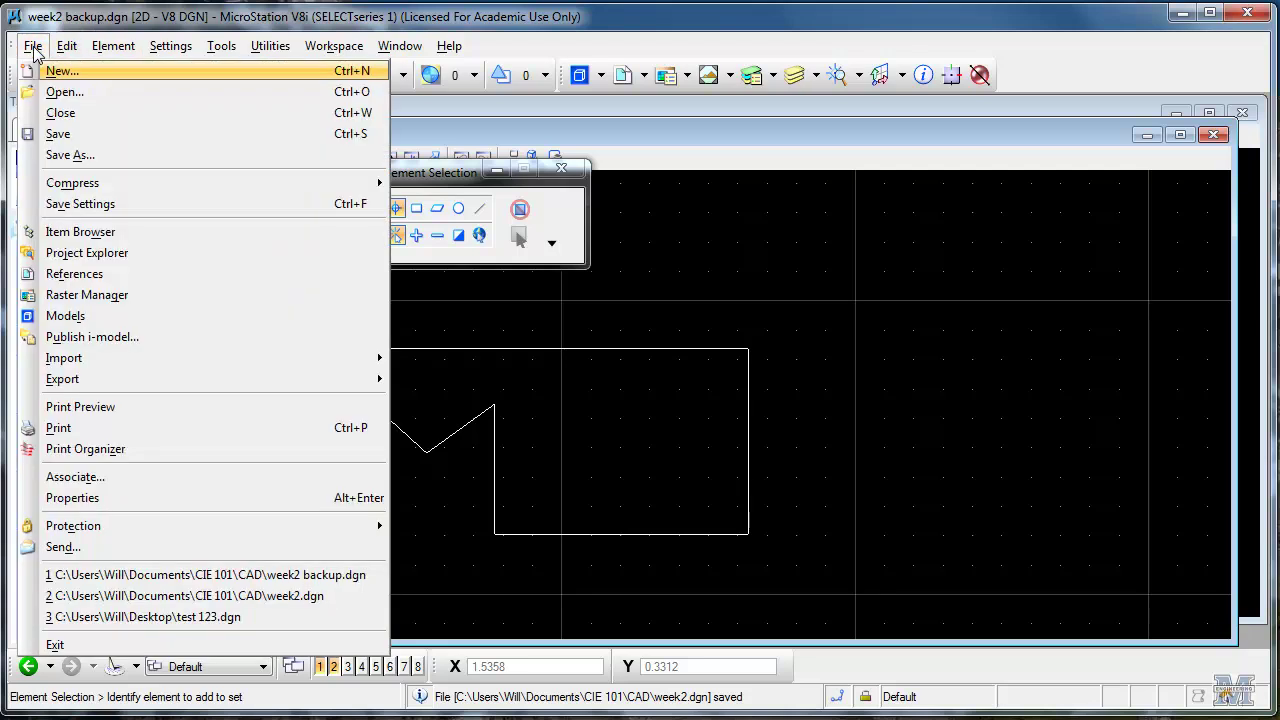
click(64, 91)
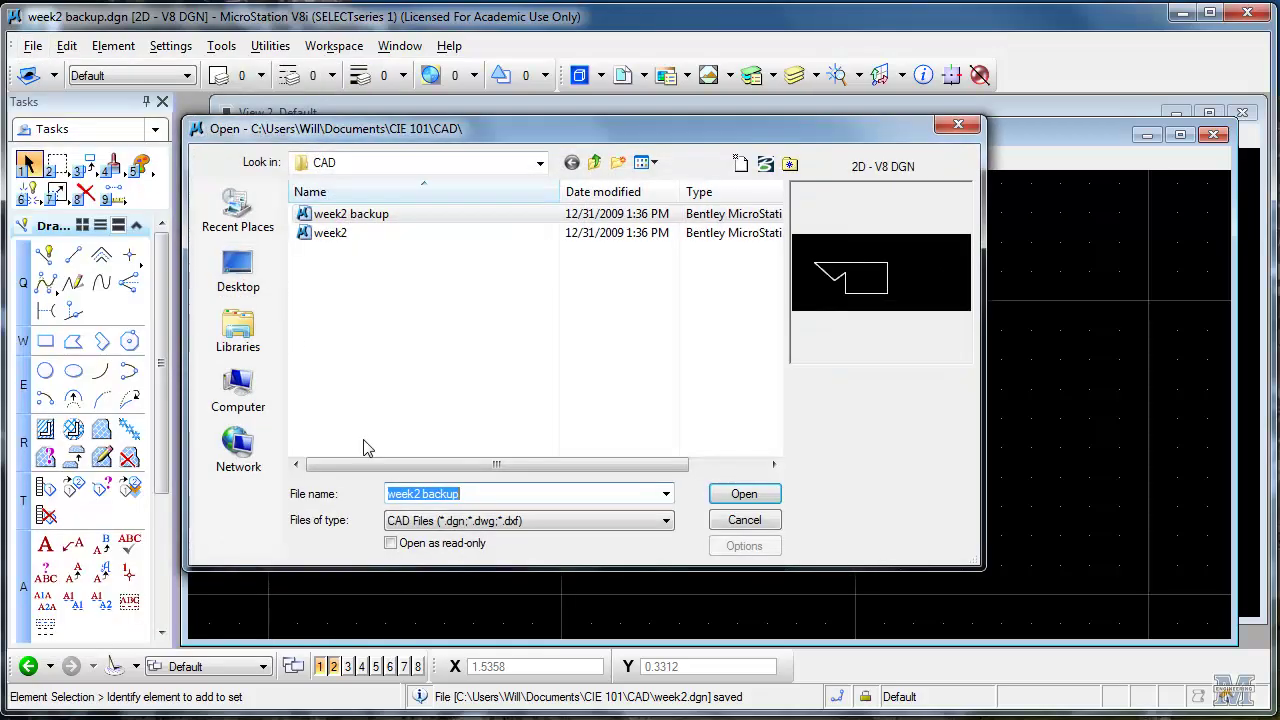
double_click(338, 236)
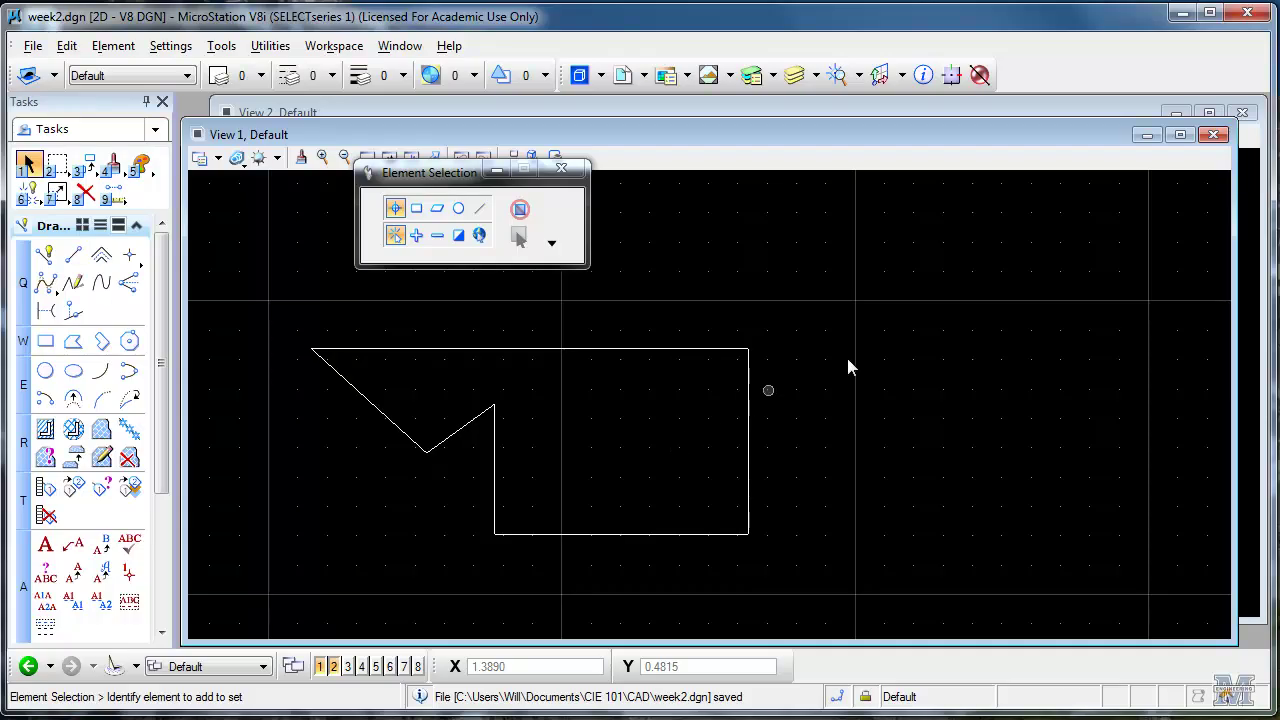
Maximize then restore View 1, fit the shape, and zoom out twice.
click(1180, 136)
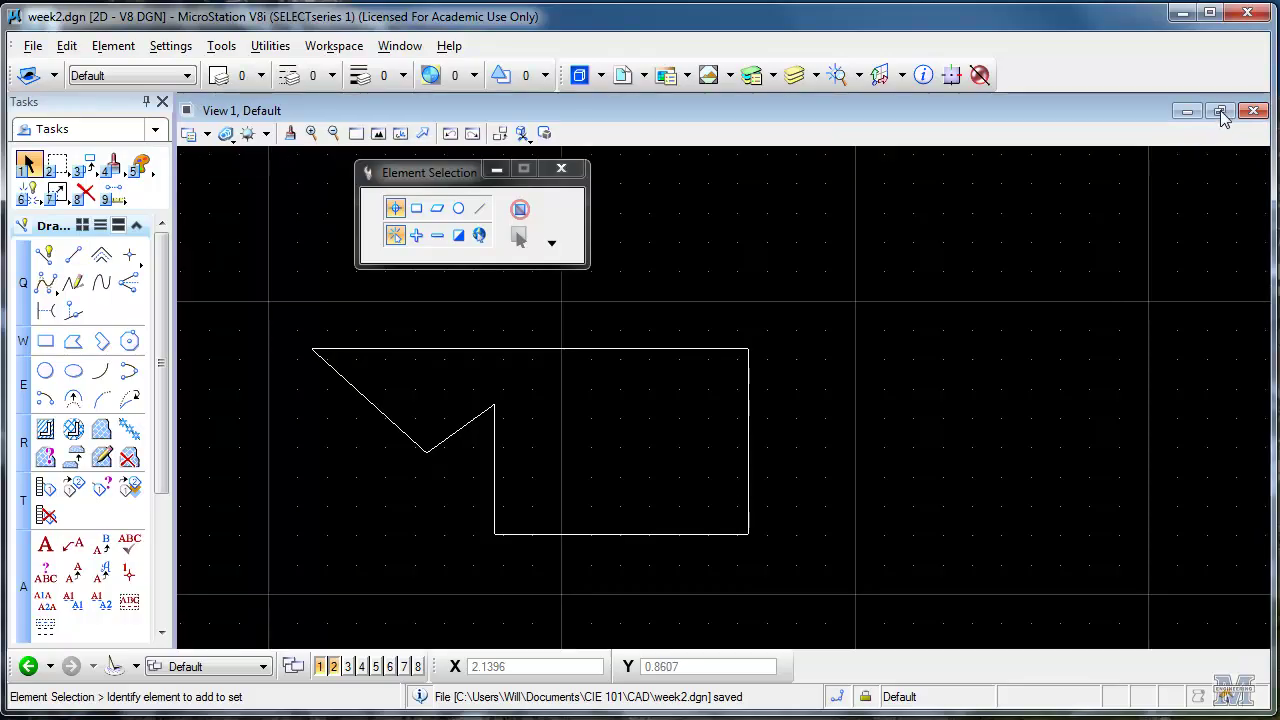
click(1219, 111)
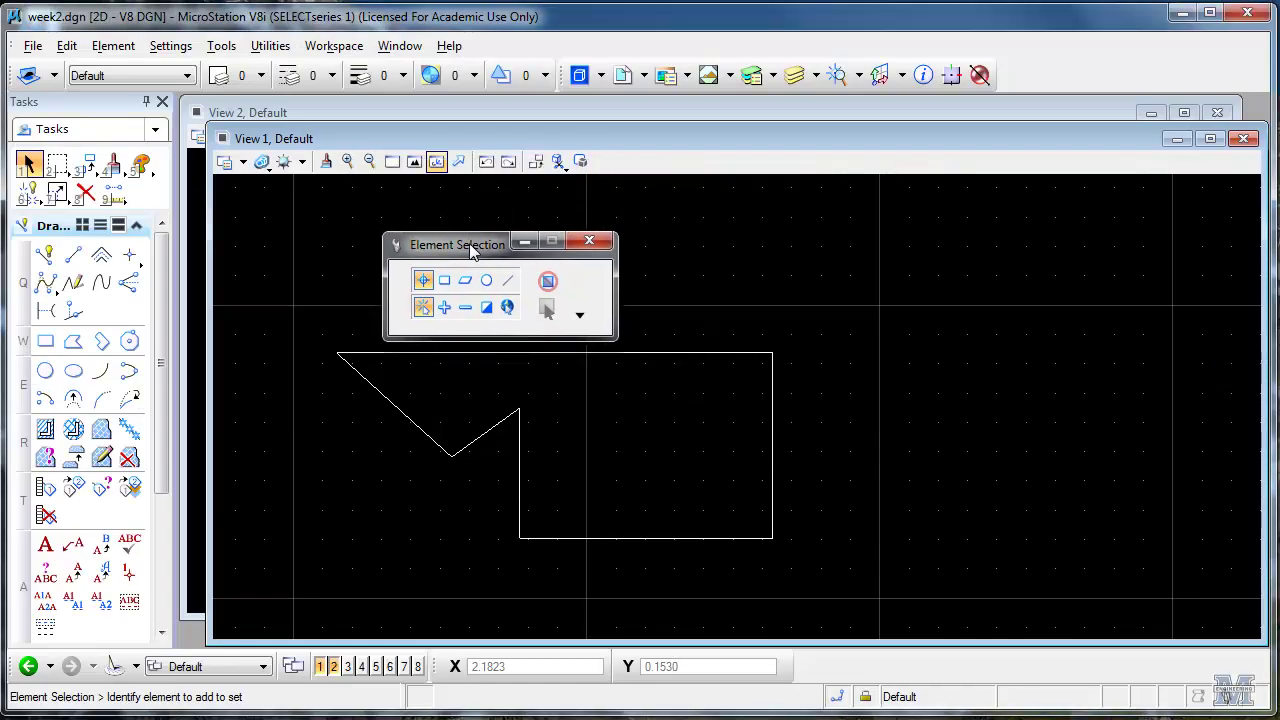
click(414, 163)
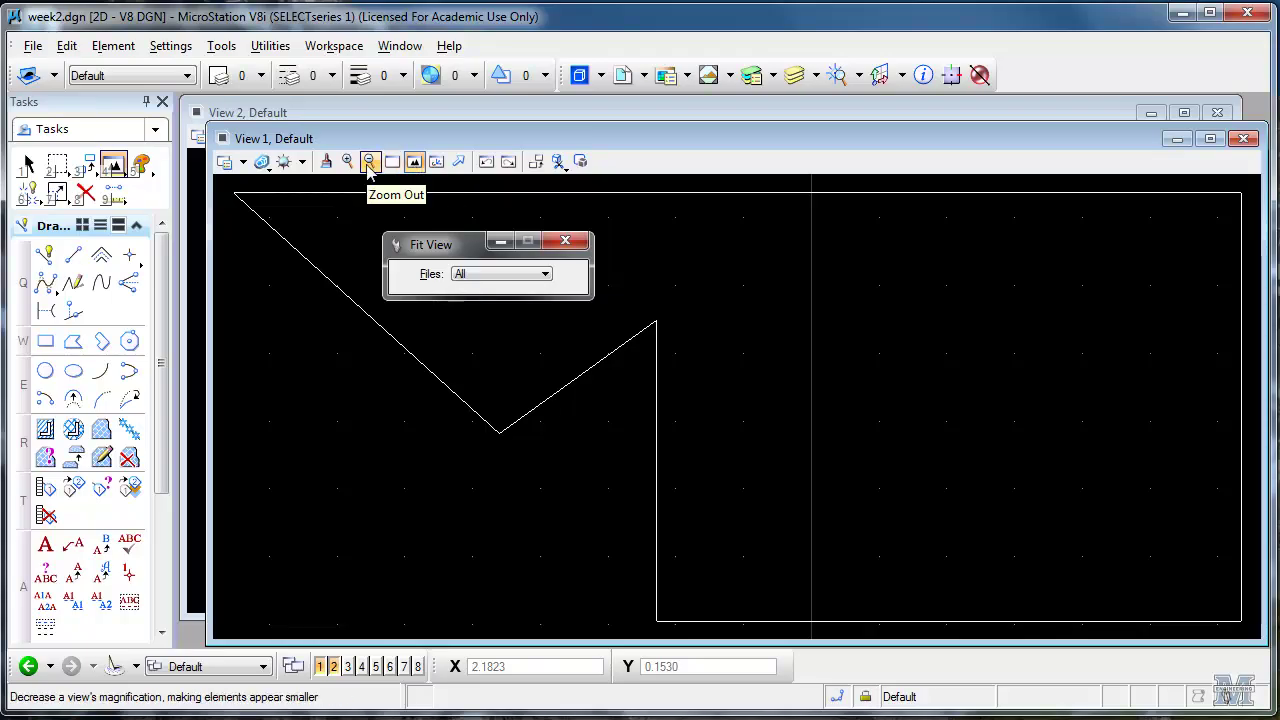
click(369, 163)
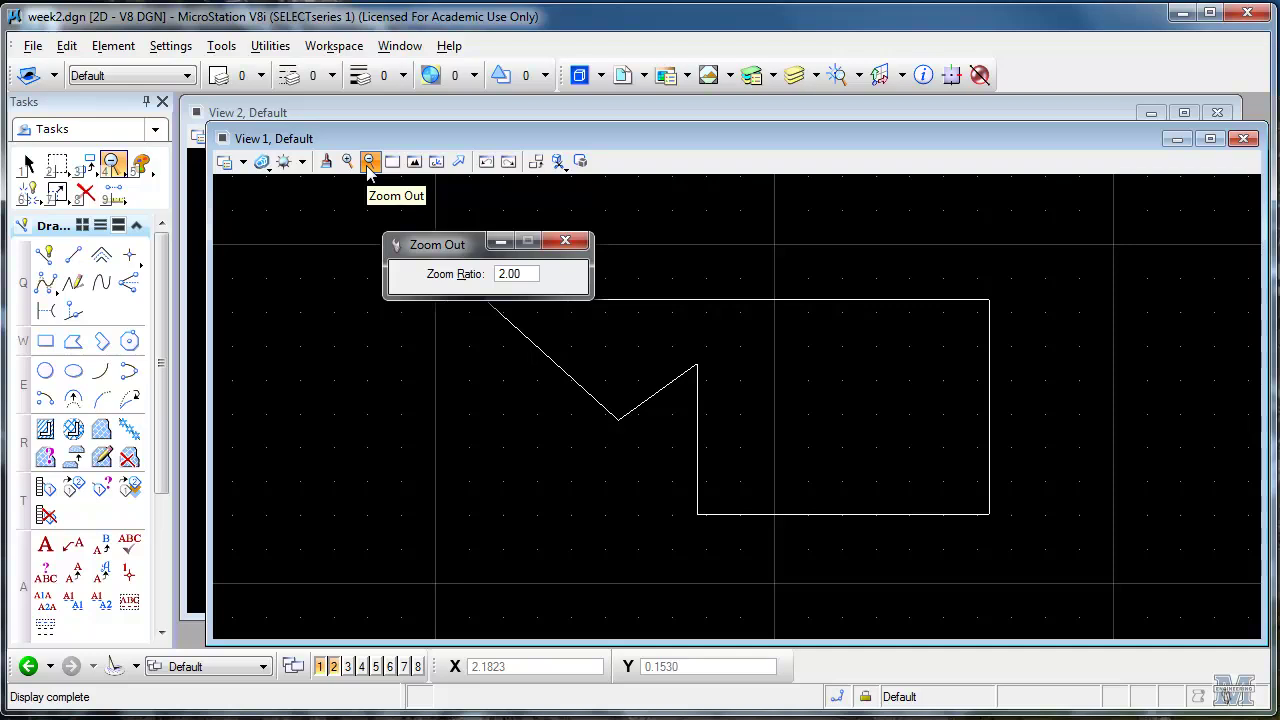
click(369, 163)
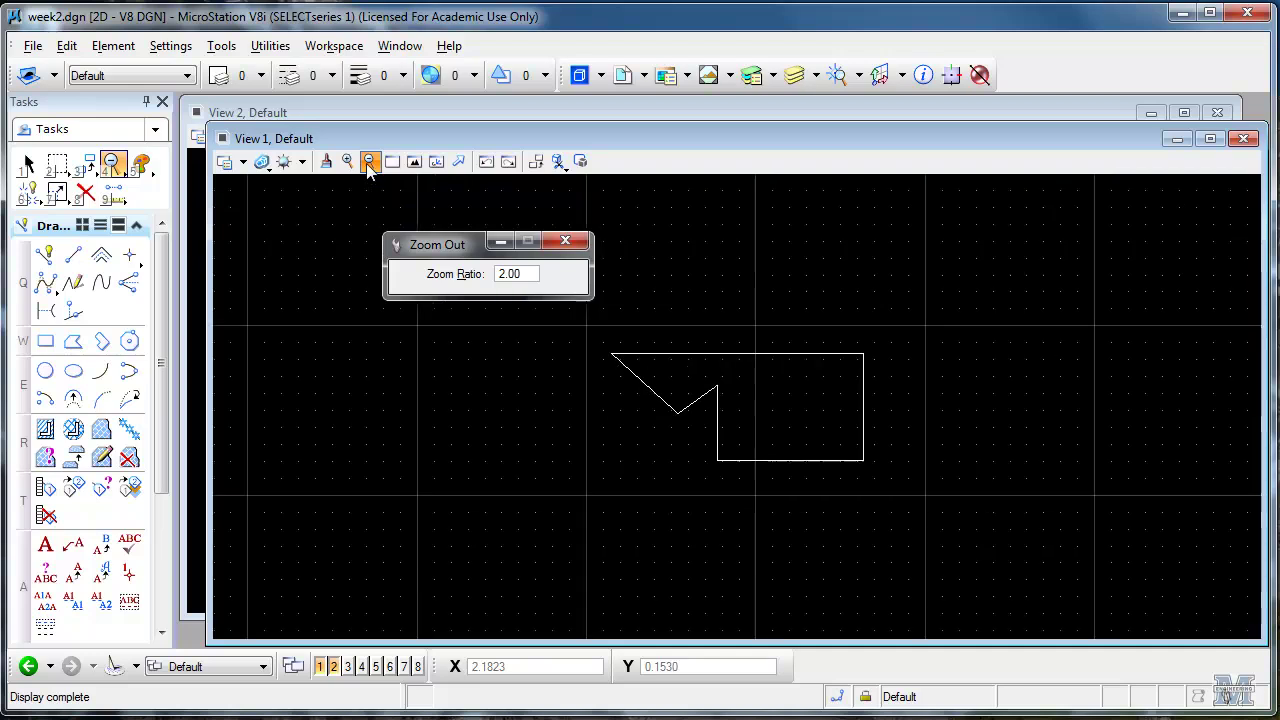
Zoom in 2x on the shape, update the view, and step back through previous views.
click(347, 163)
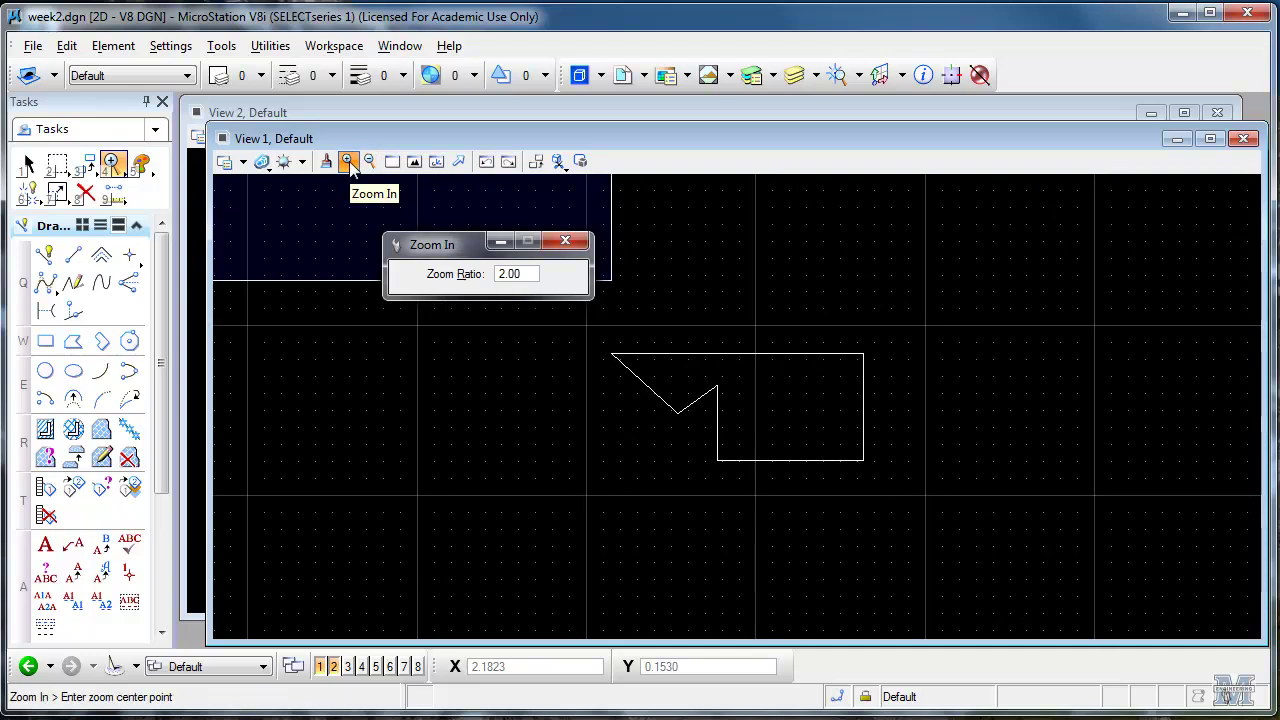
click(754, 443)
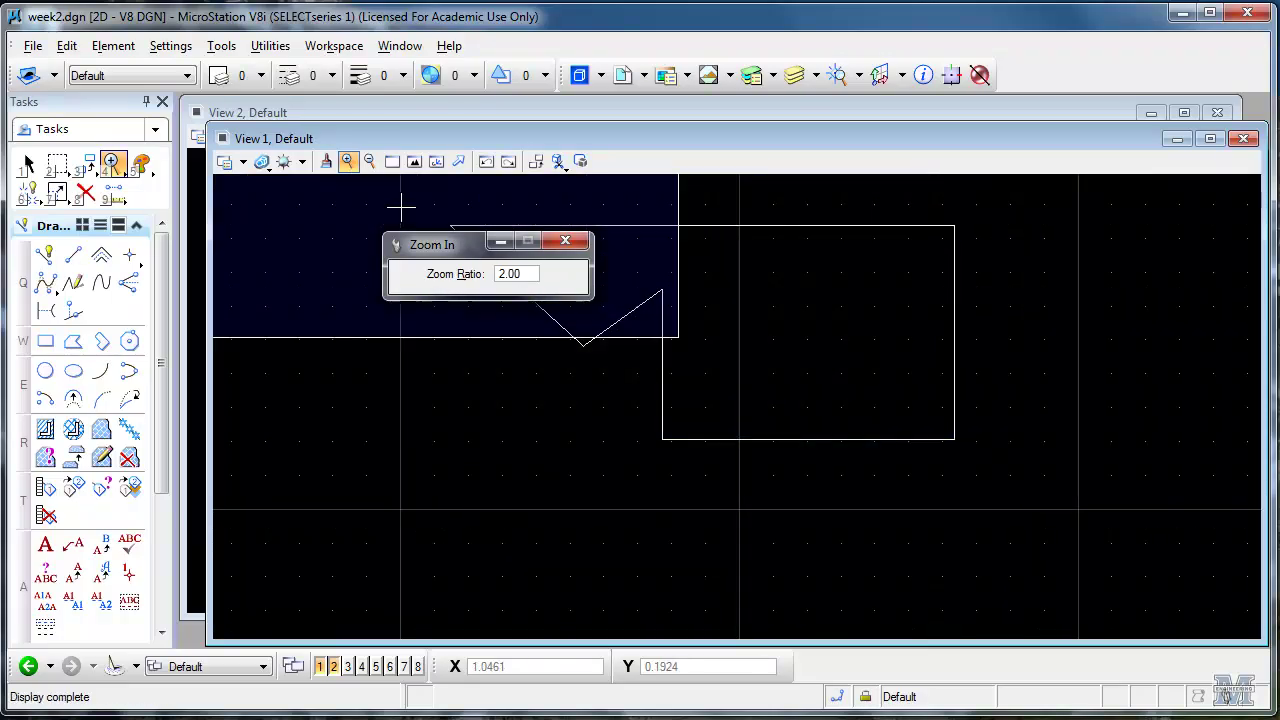
click(326, 163)
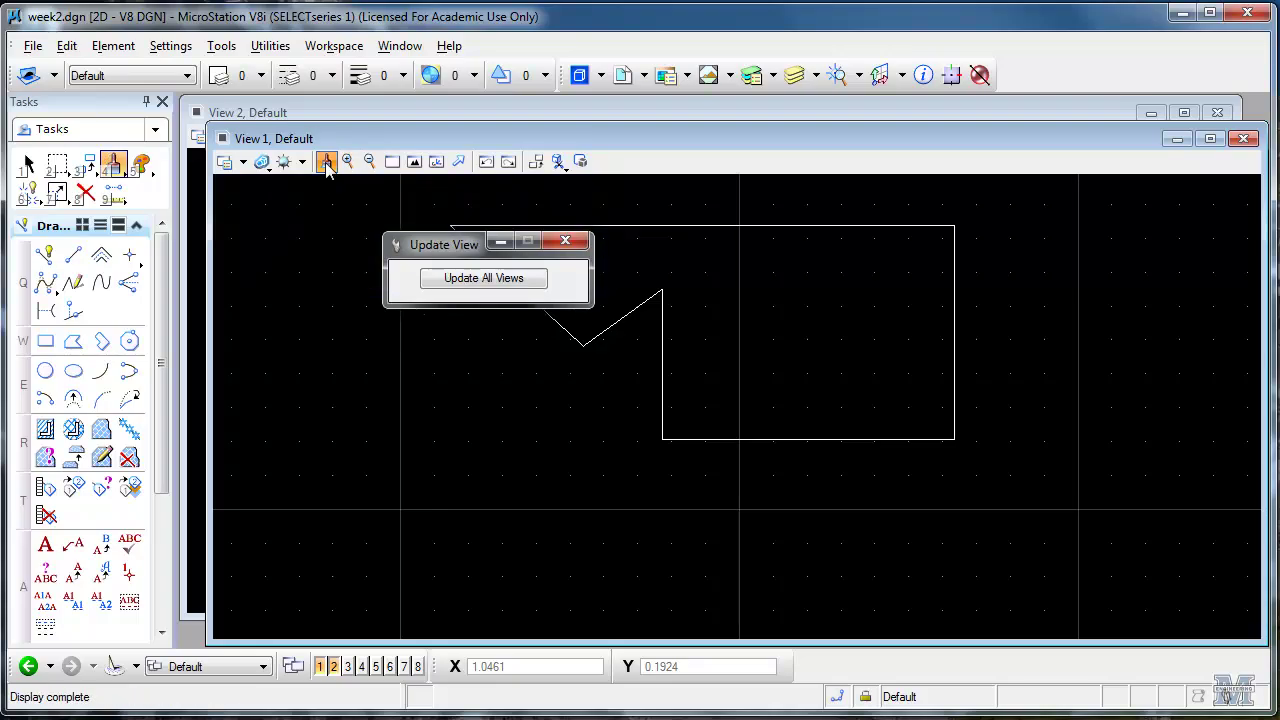
click(487, 163)
click(488, 164)
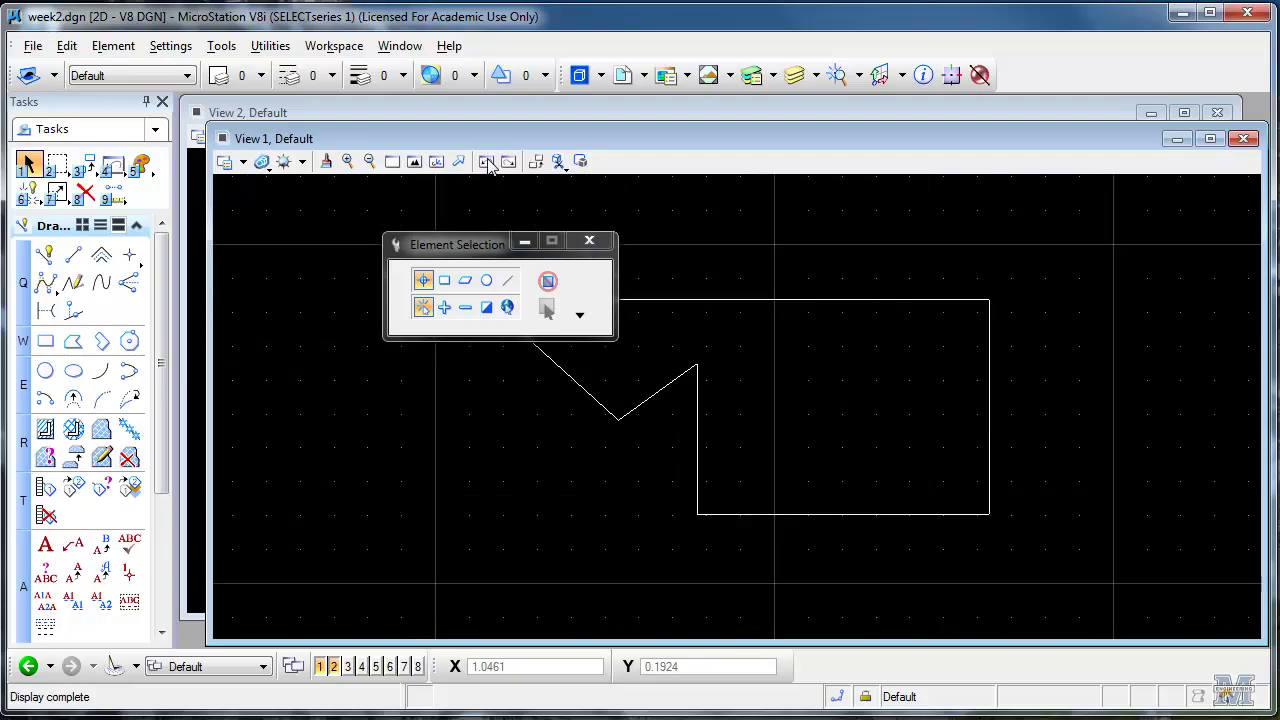
click(487, 163)
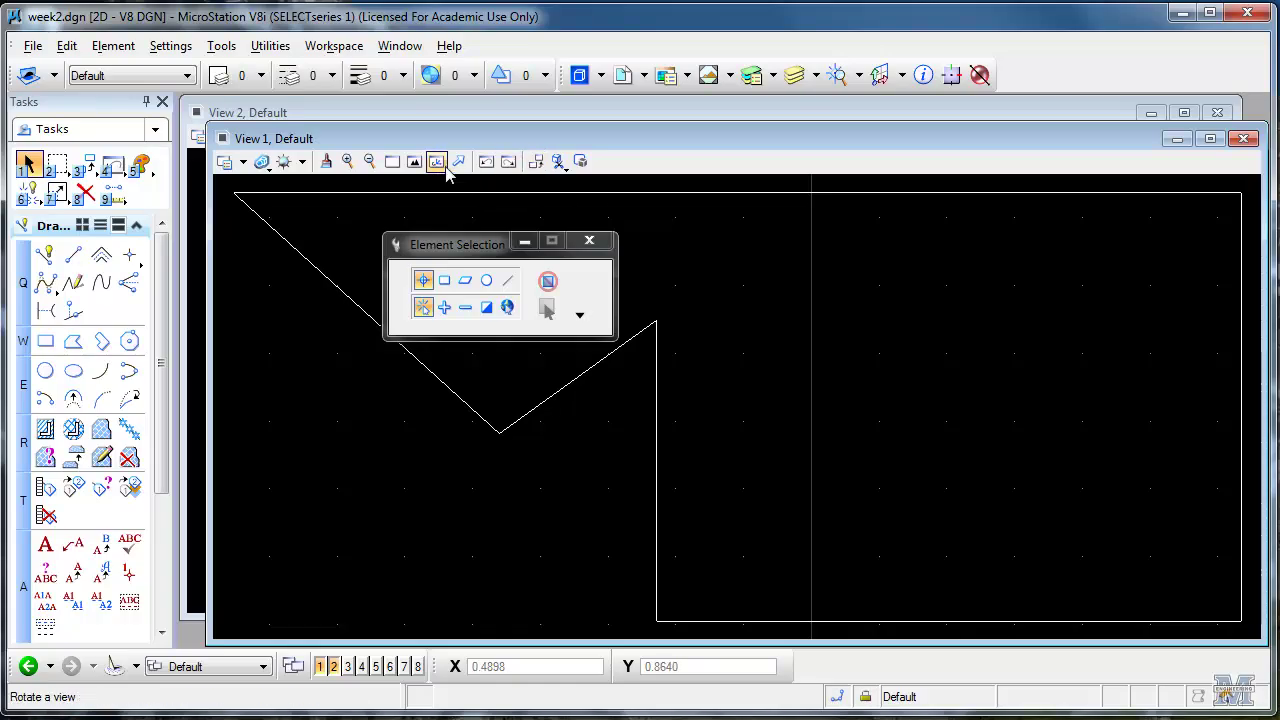
click(392, 164)
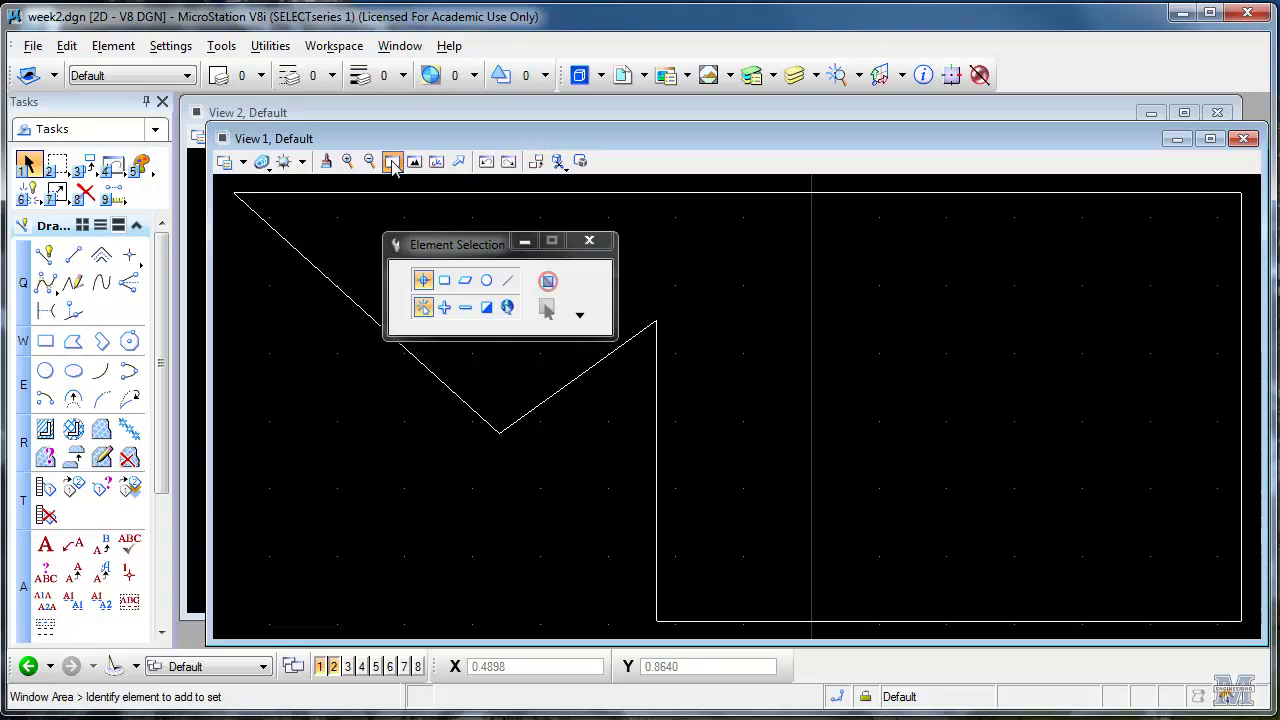
click(226, 183)
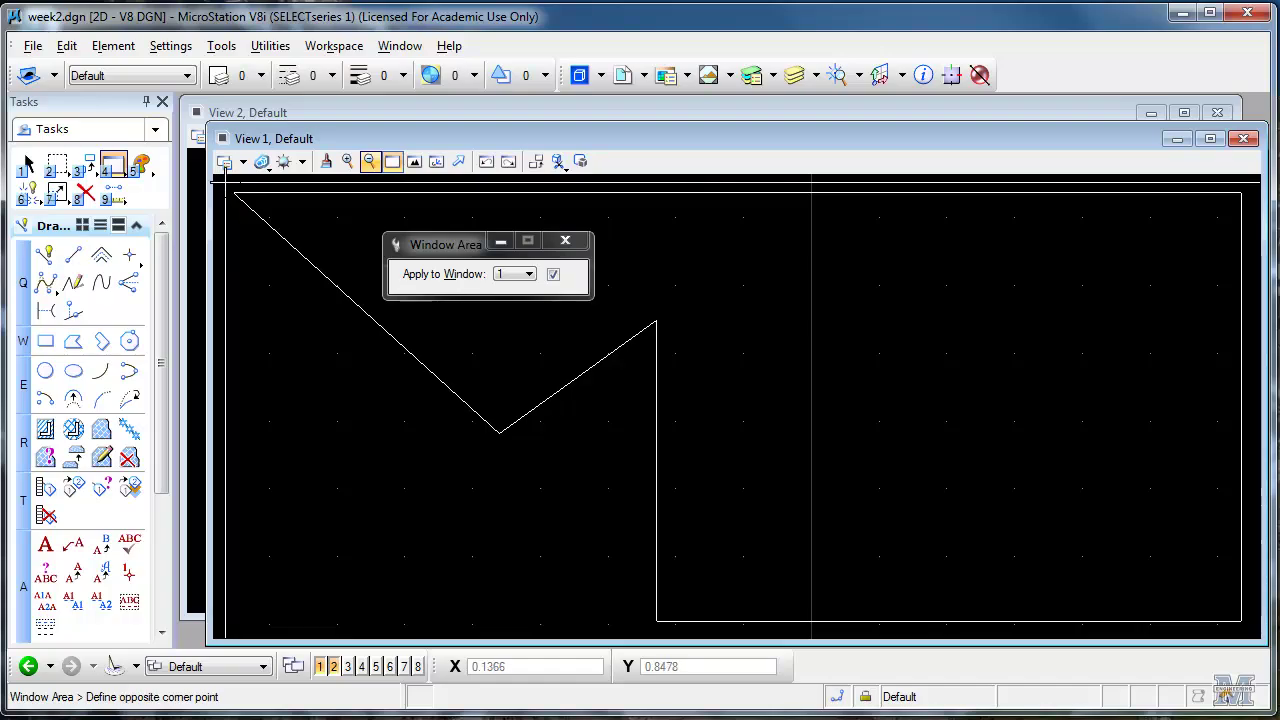
click(277, 251)
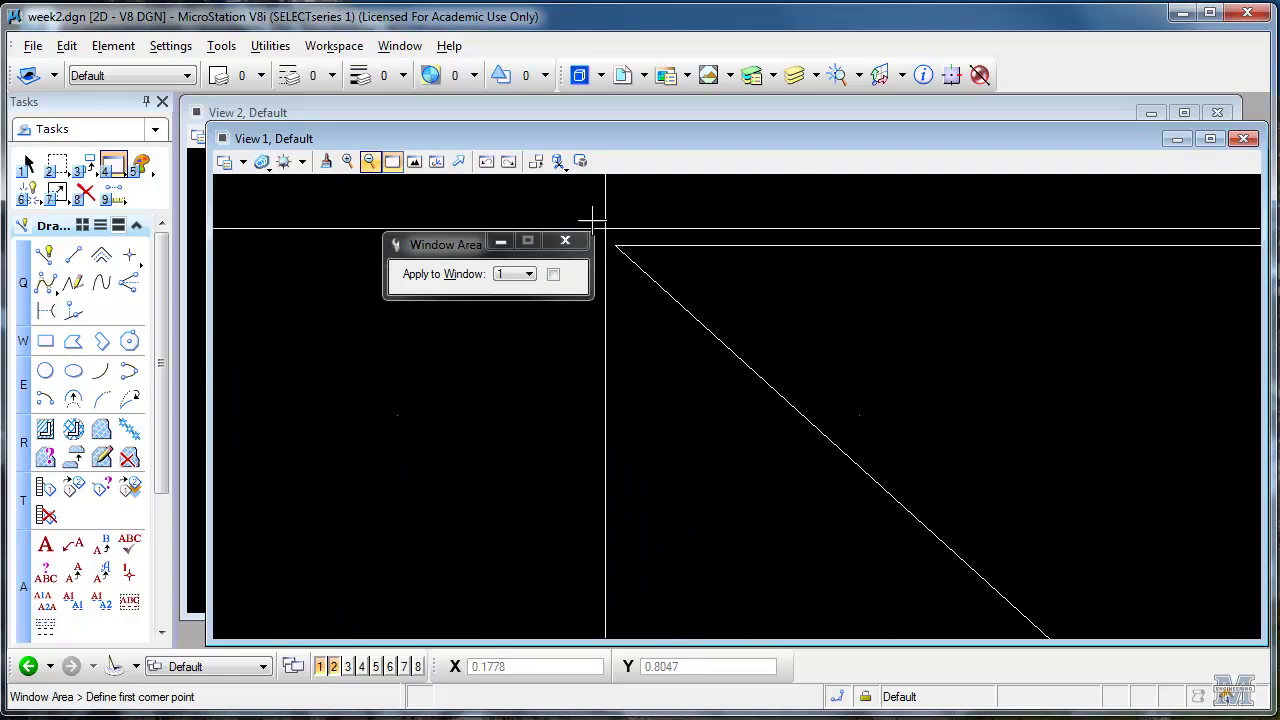
click(486, 163)
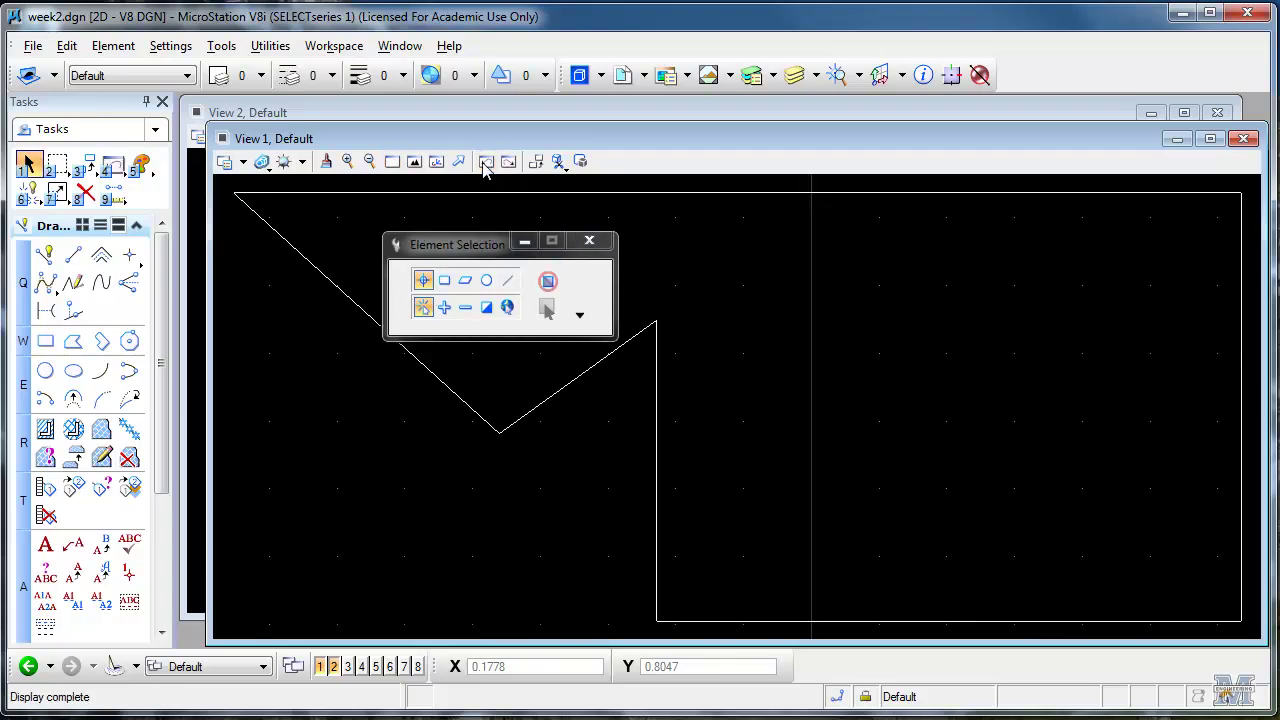
Draw a short horizontal SmartLine inside the outline and start a new one at its right end.
click(45, 257)
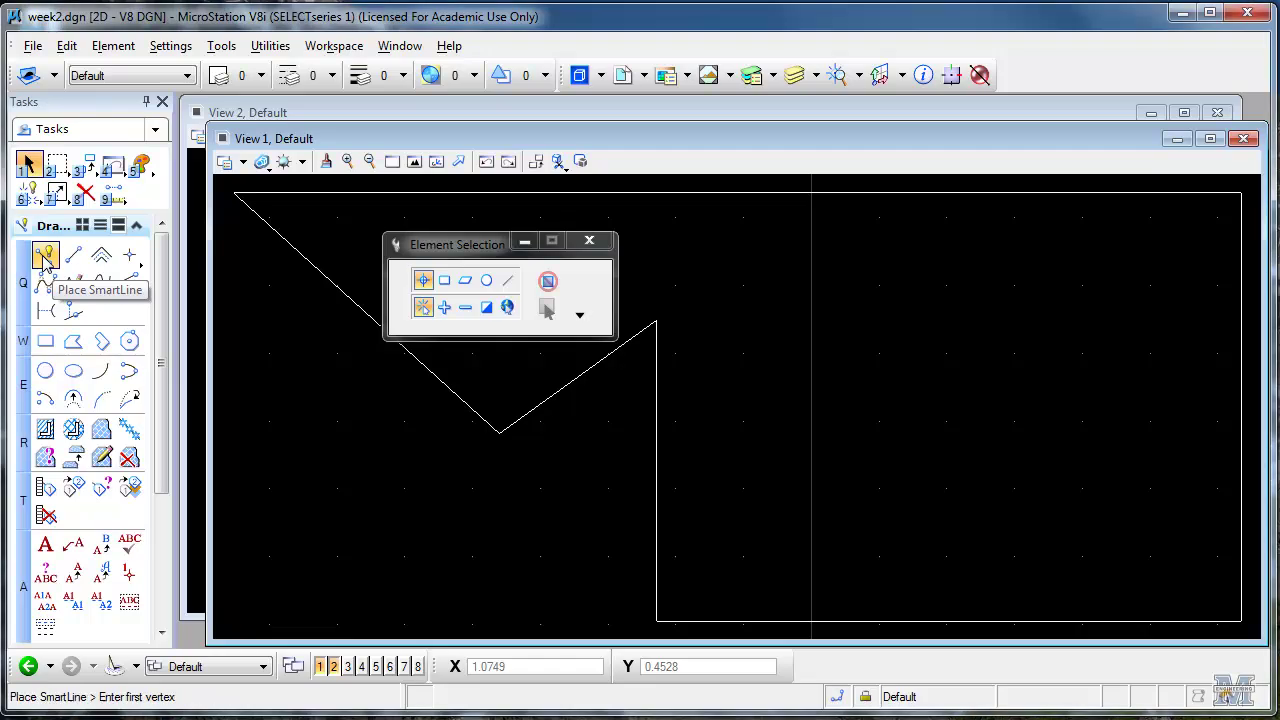
click(784, 296)
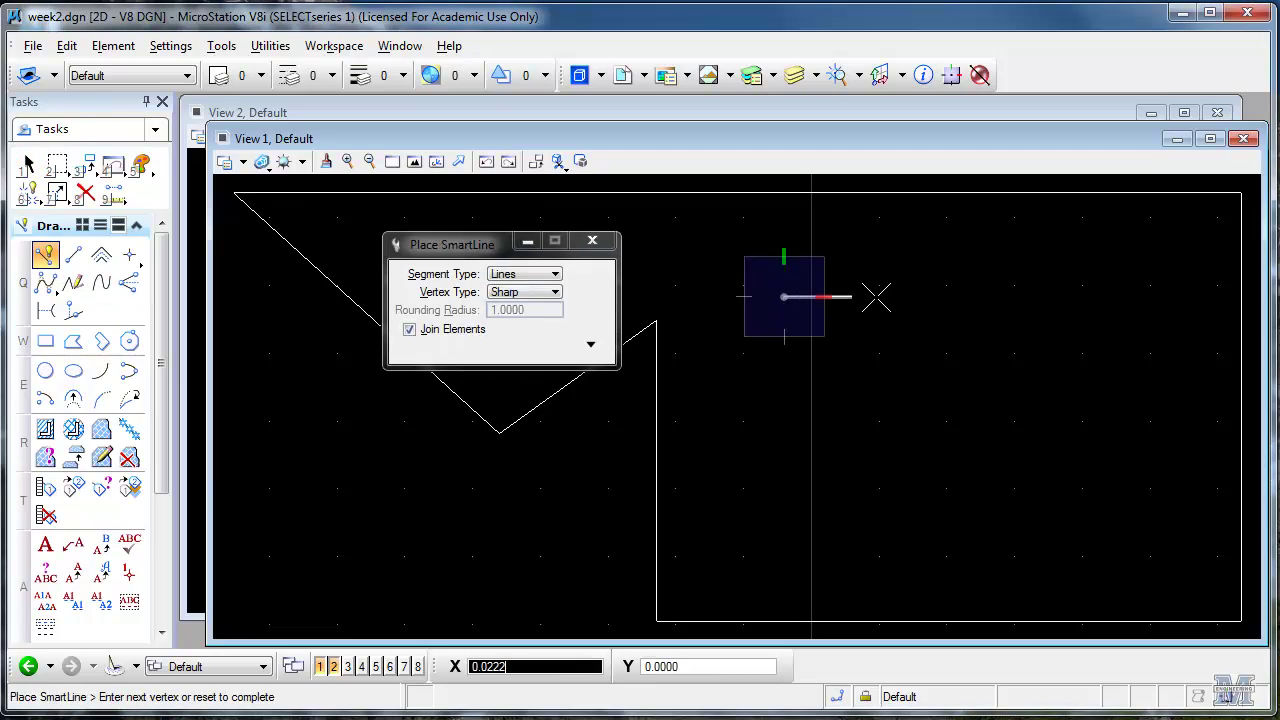
click(928, 297)
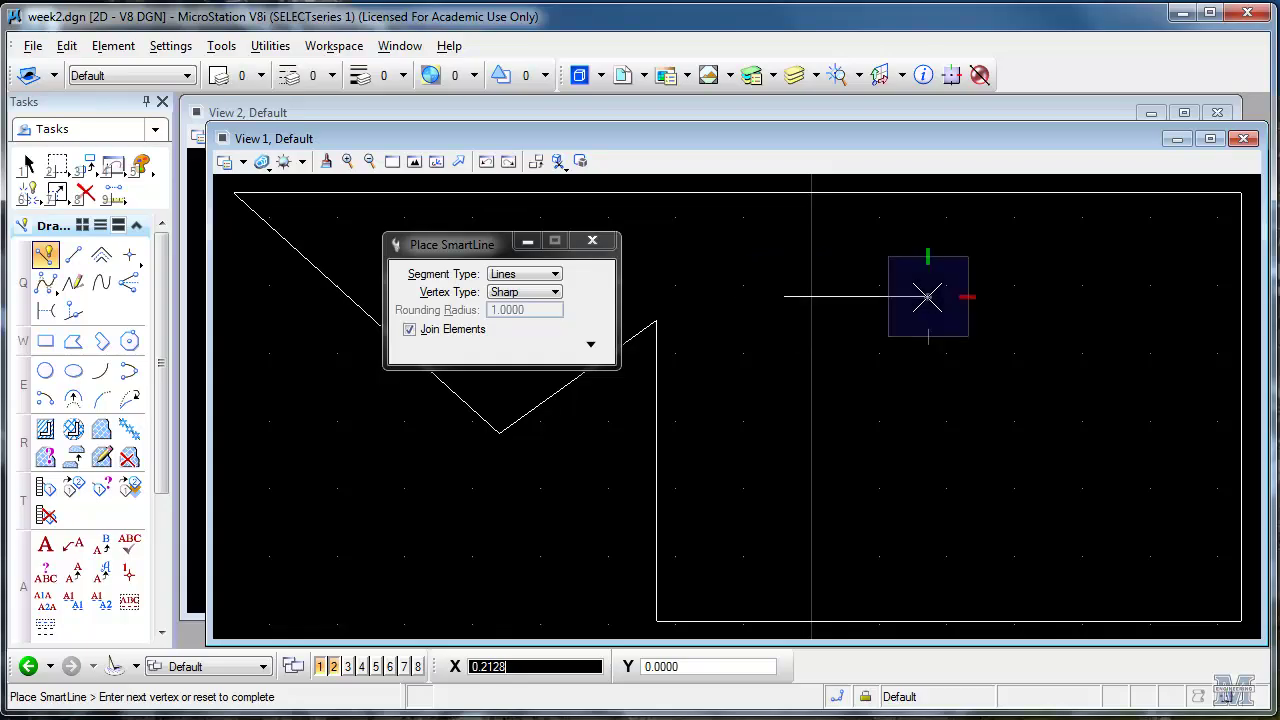
right_click(862, 382)
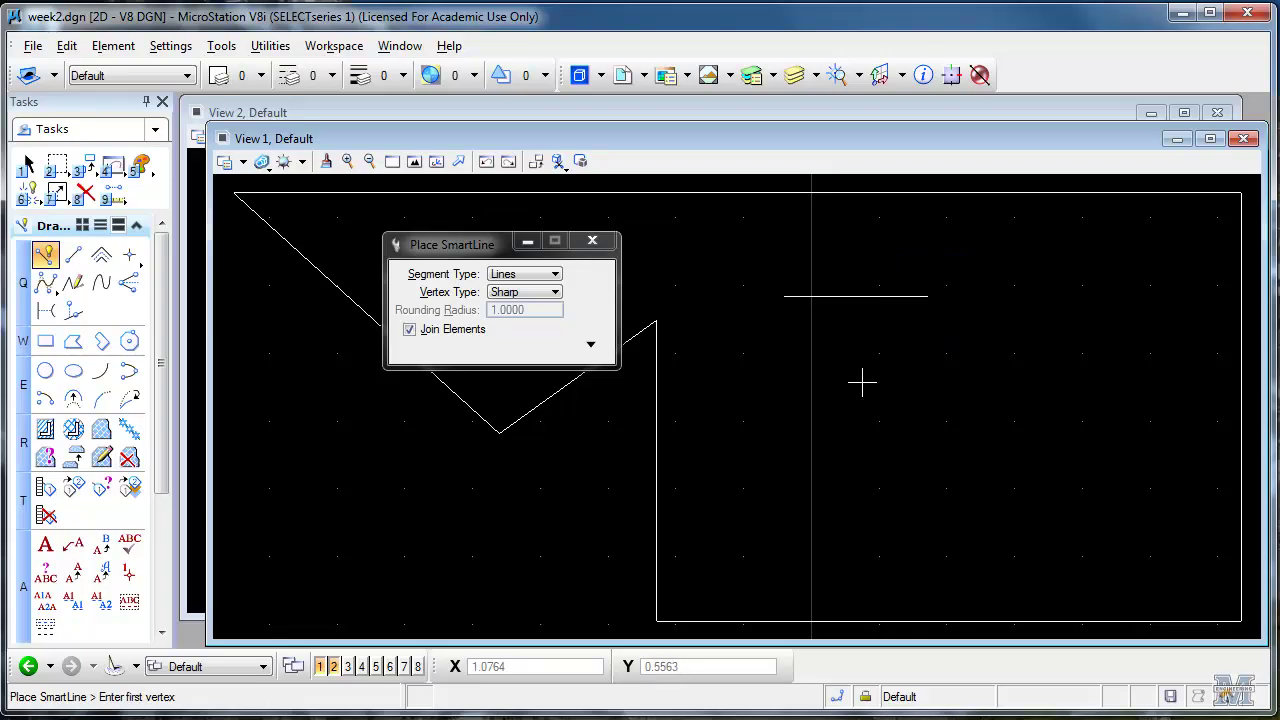
middle_click(927, 297)
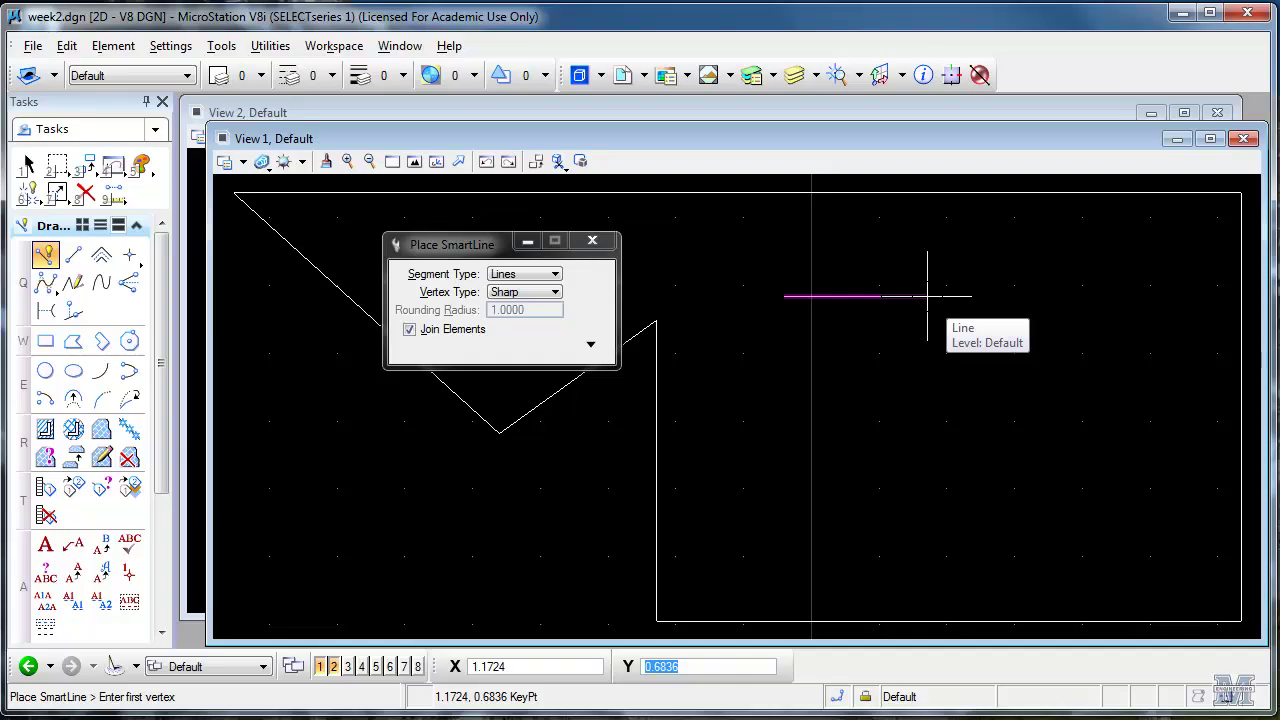
click(927, 296)
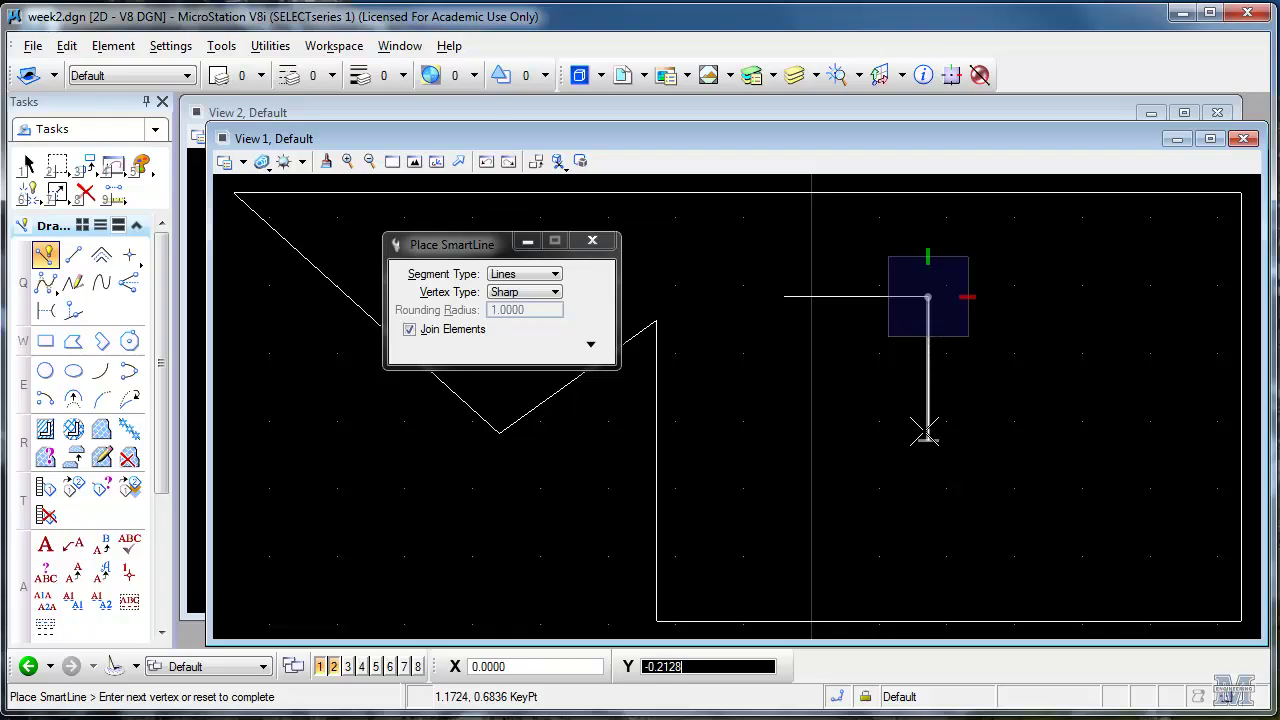
Drop the SmartLine vertically to corner level, then add a diagonal vertex at X 0.2, Y .2.
key(Return)
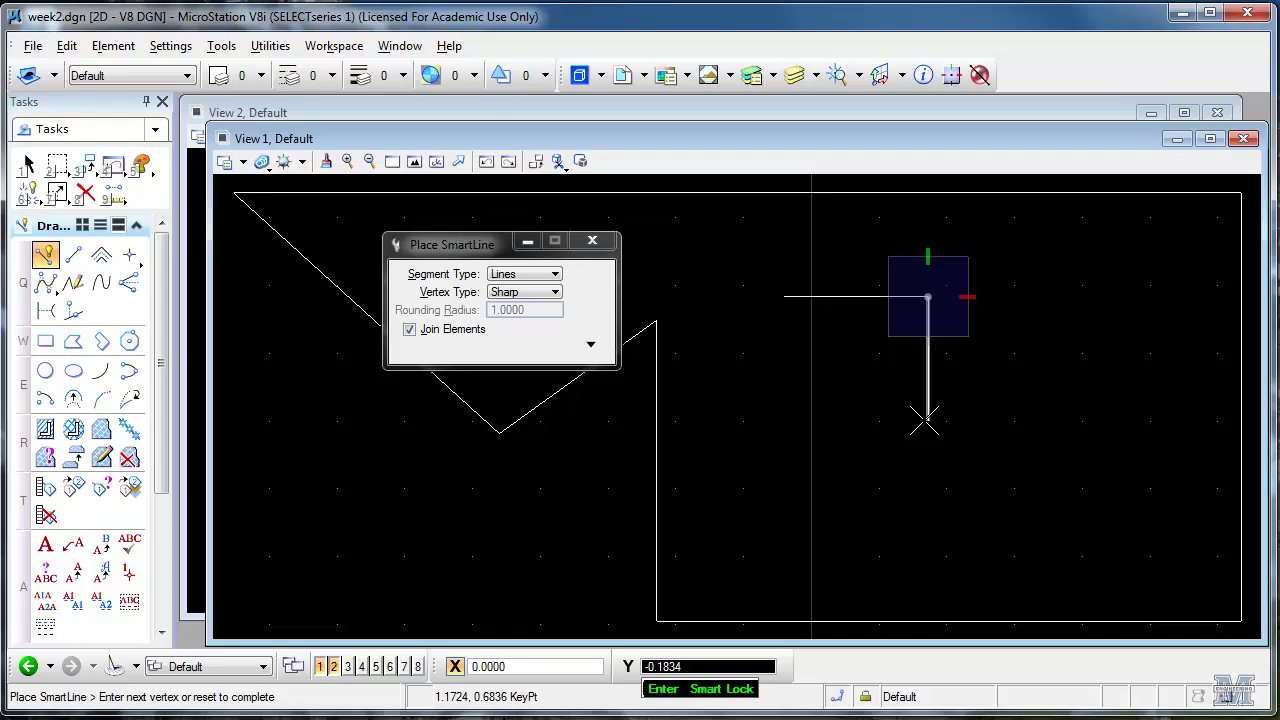
click(656, 320)
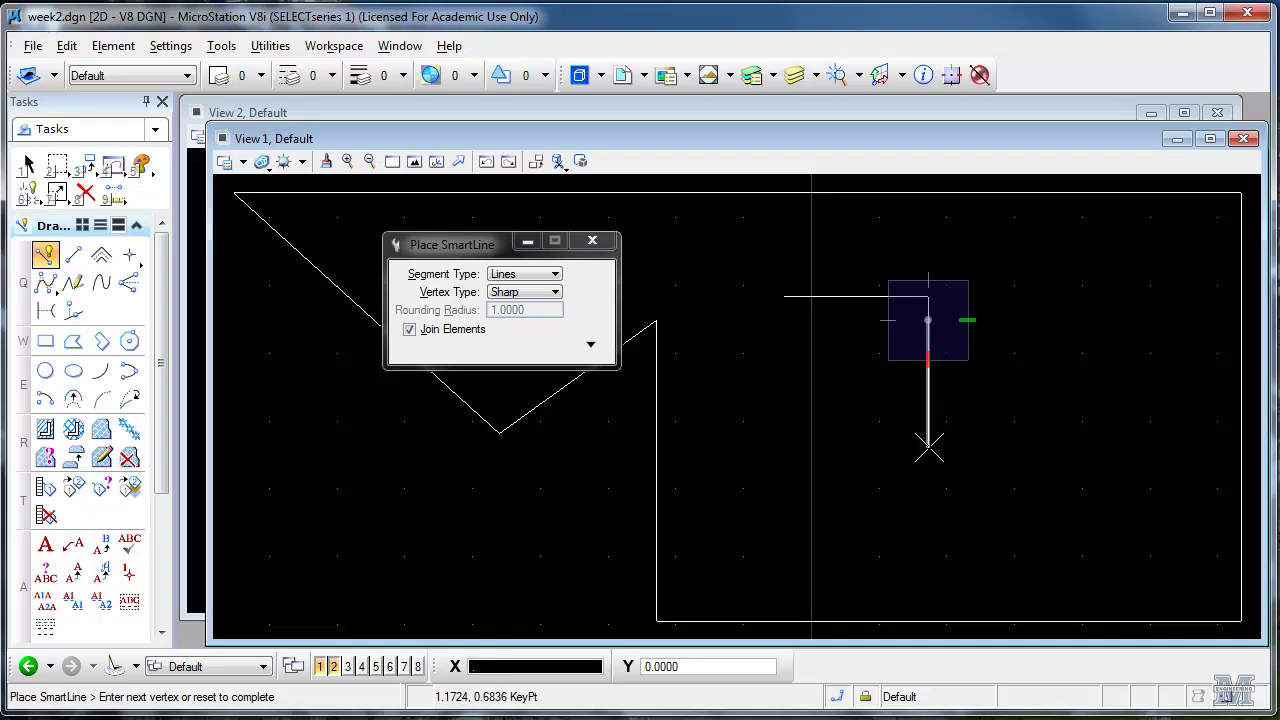
text(2)
key(Tab)
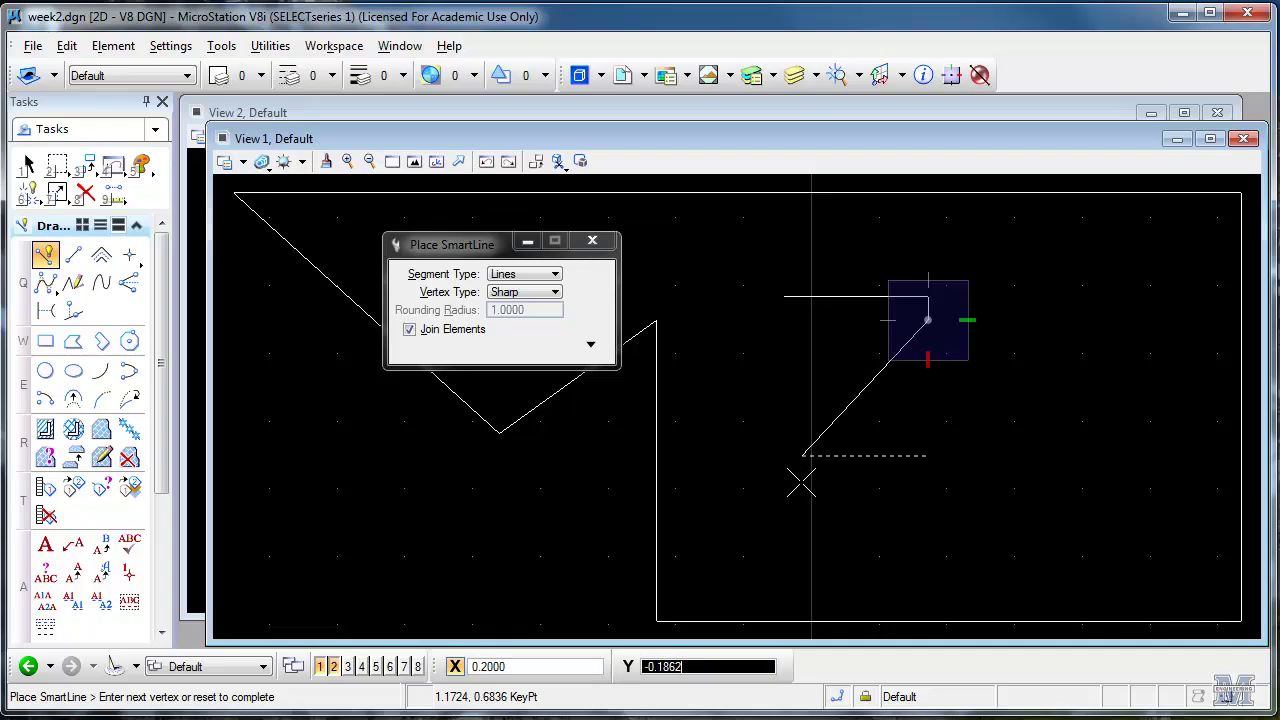
key(Tab)
key(Tab)
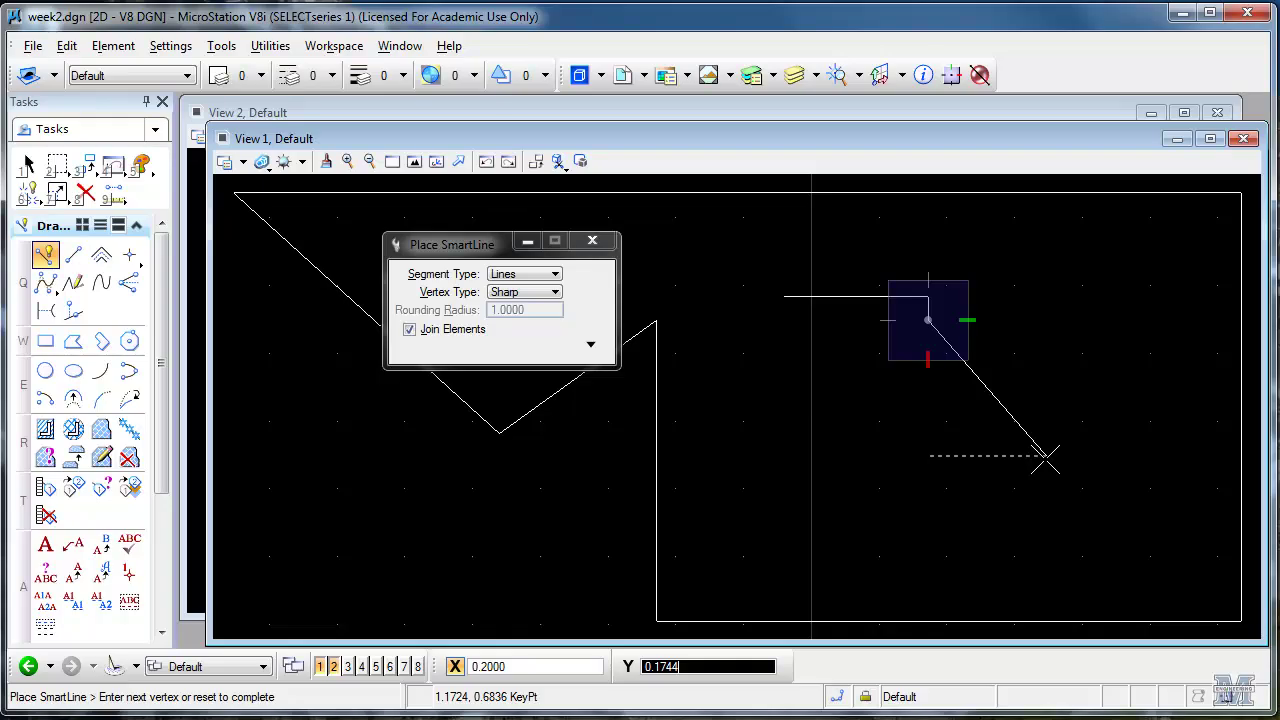
text(.2)
click(1063, 456)
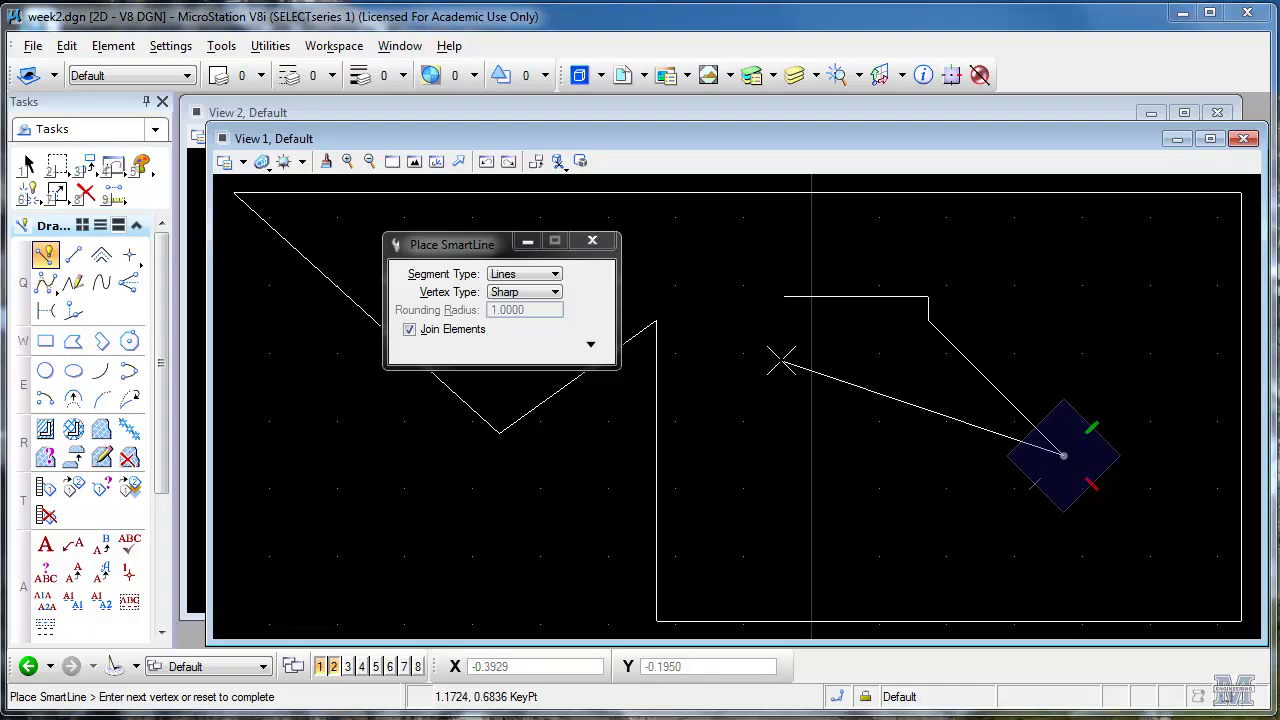
Finish the diagonal line and draw a bent two-segment SmartLine with AccuDraw off.
right_click(917, 445)
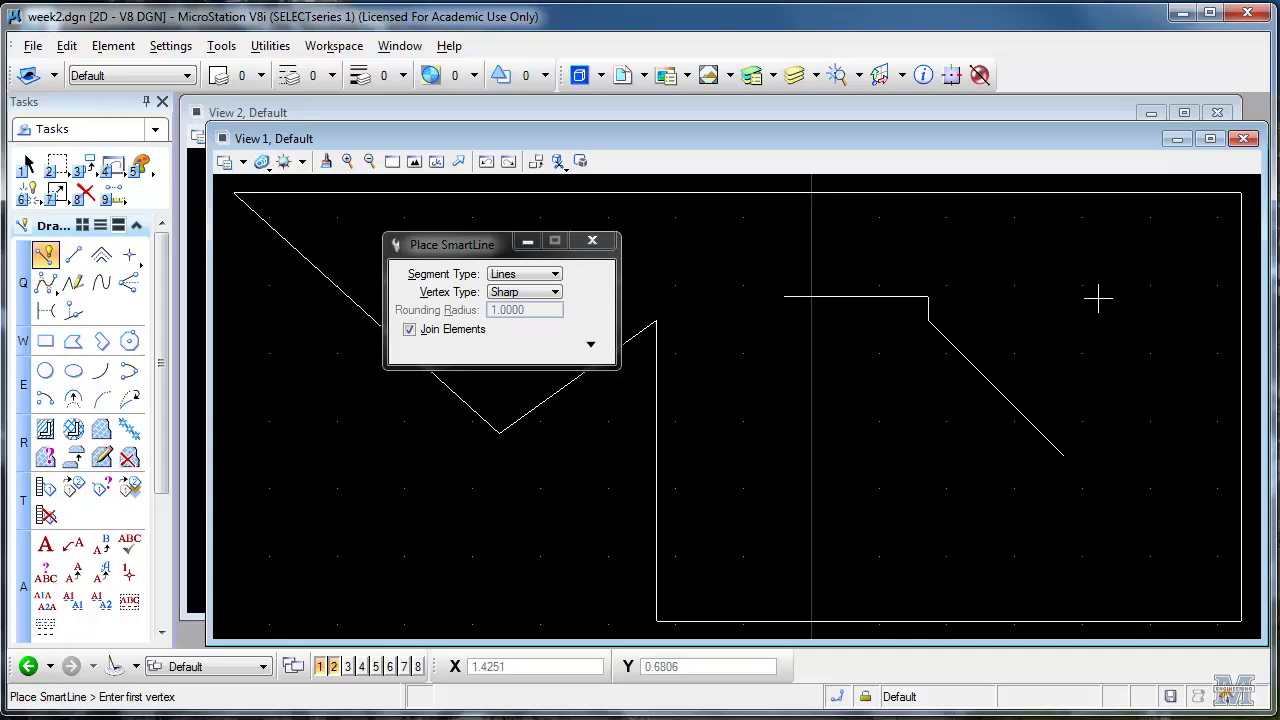
click(1006, 324)
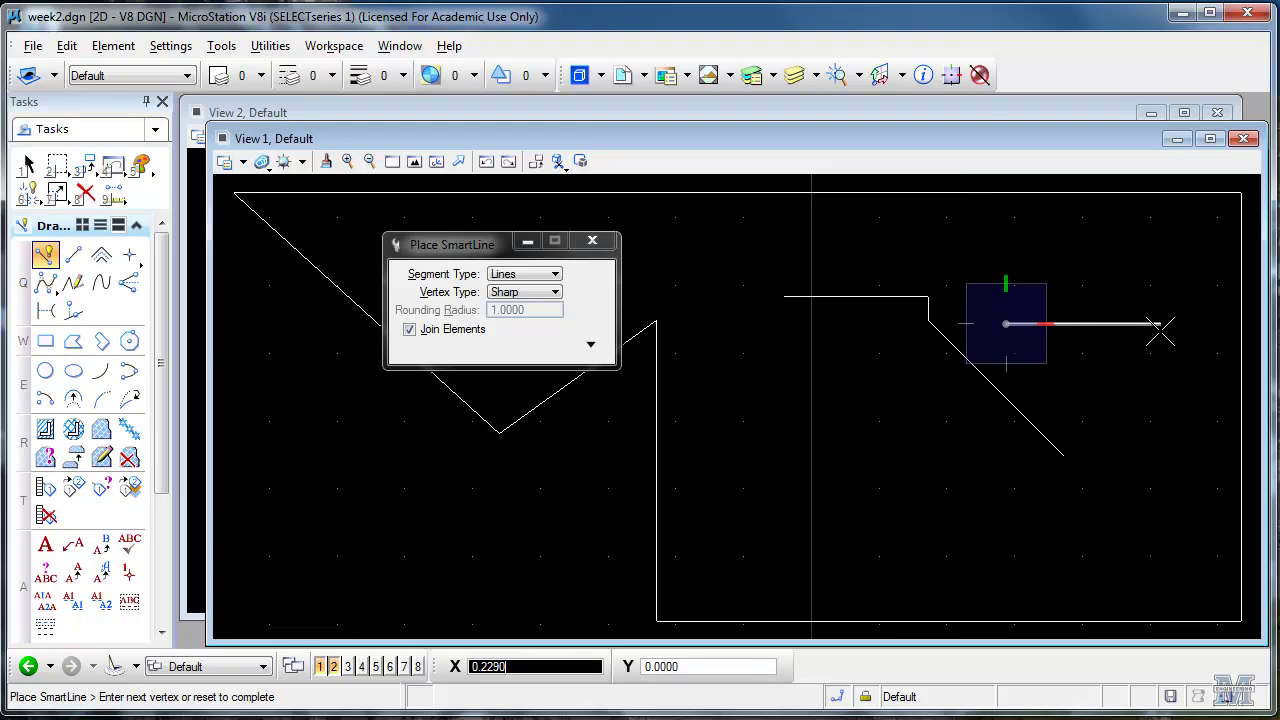
click(952, 77)
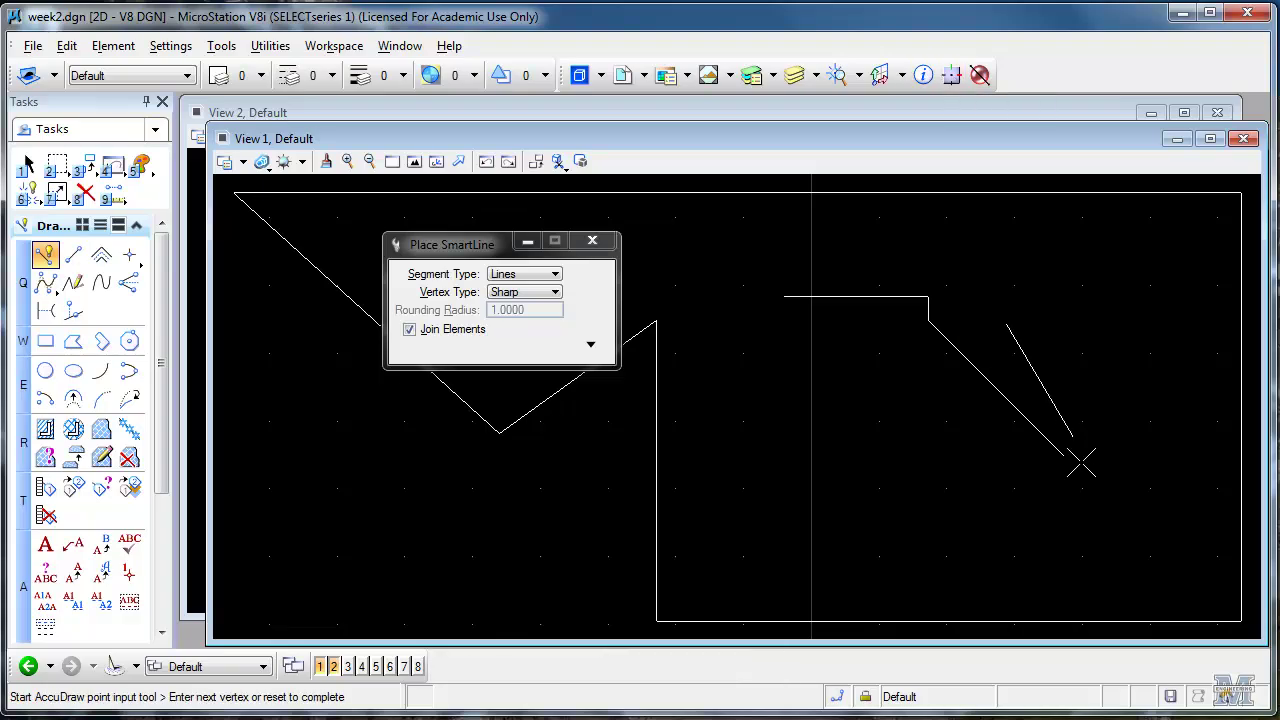
click(1112, 316)
click(1150, 510)
right_click(955, 430)
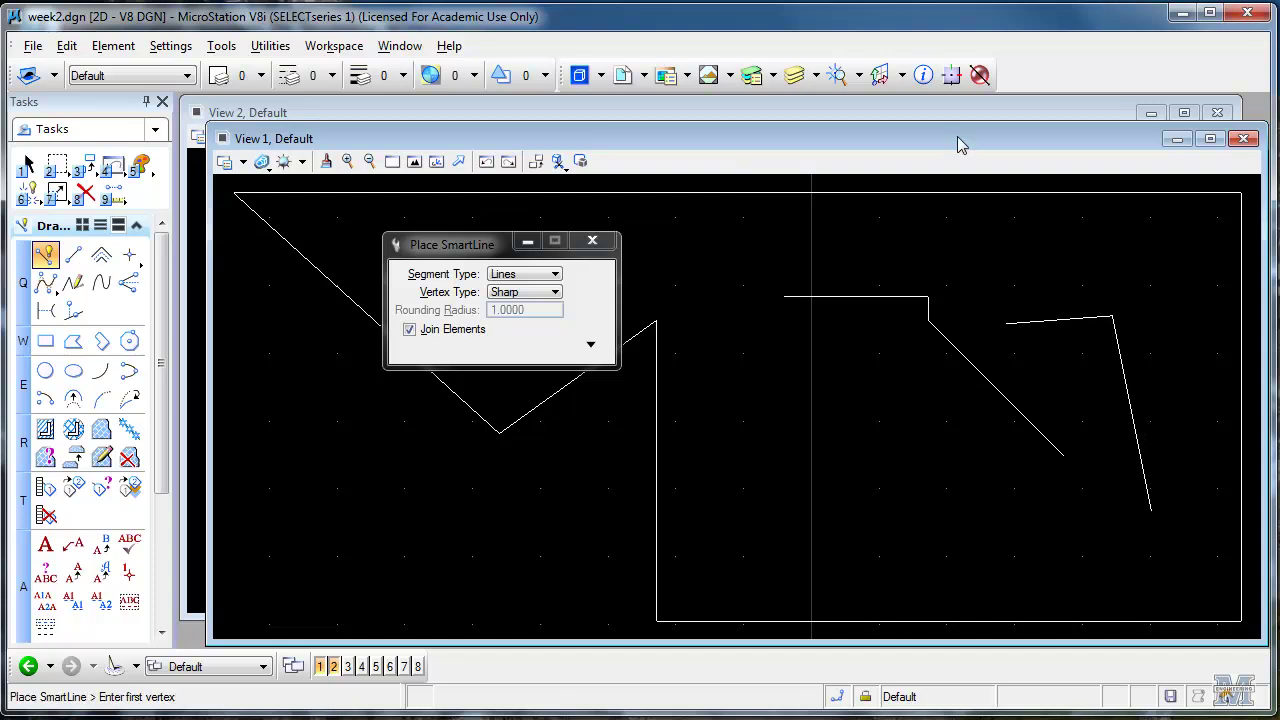
Turn AccuDraw back on and draw a short slanted SmartLine.
click(952, 76)
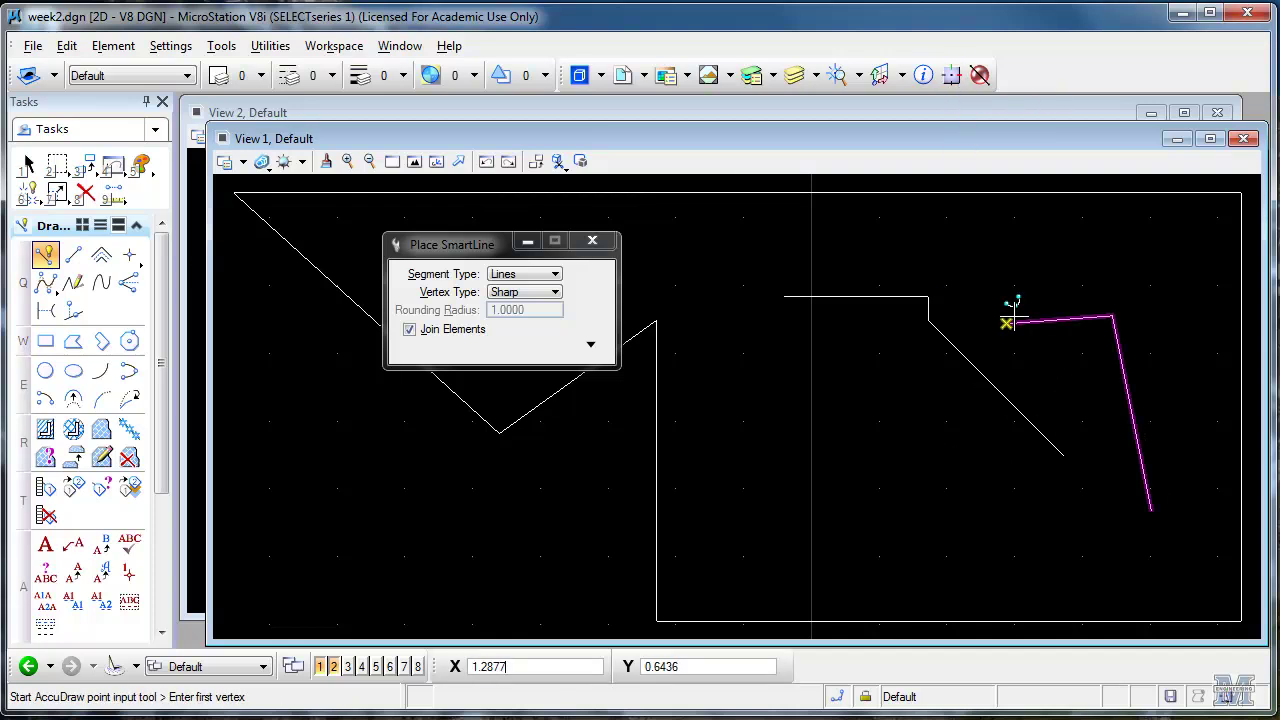
click(1002, 286)
click(851, 254)
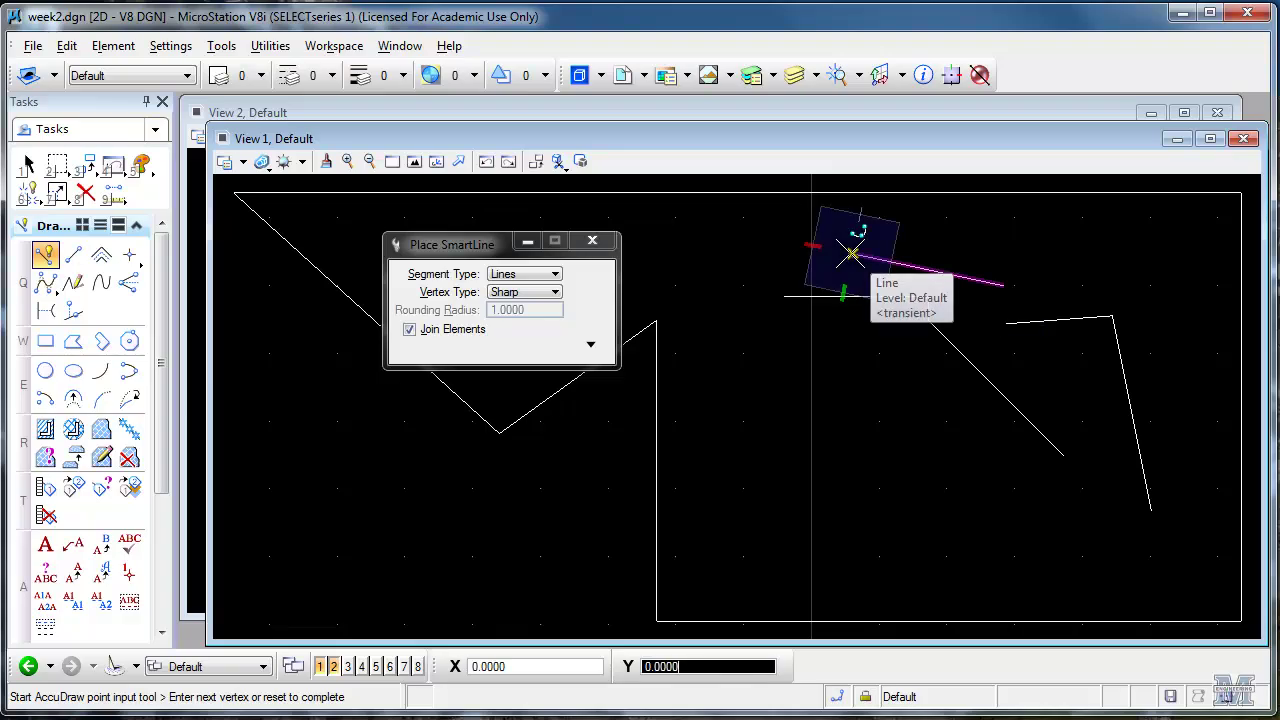
right_click(866, 368)
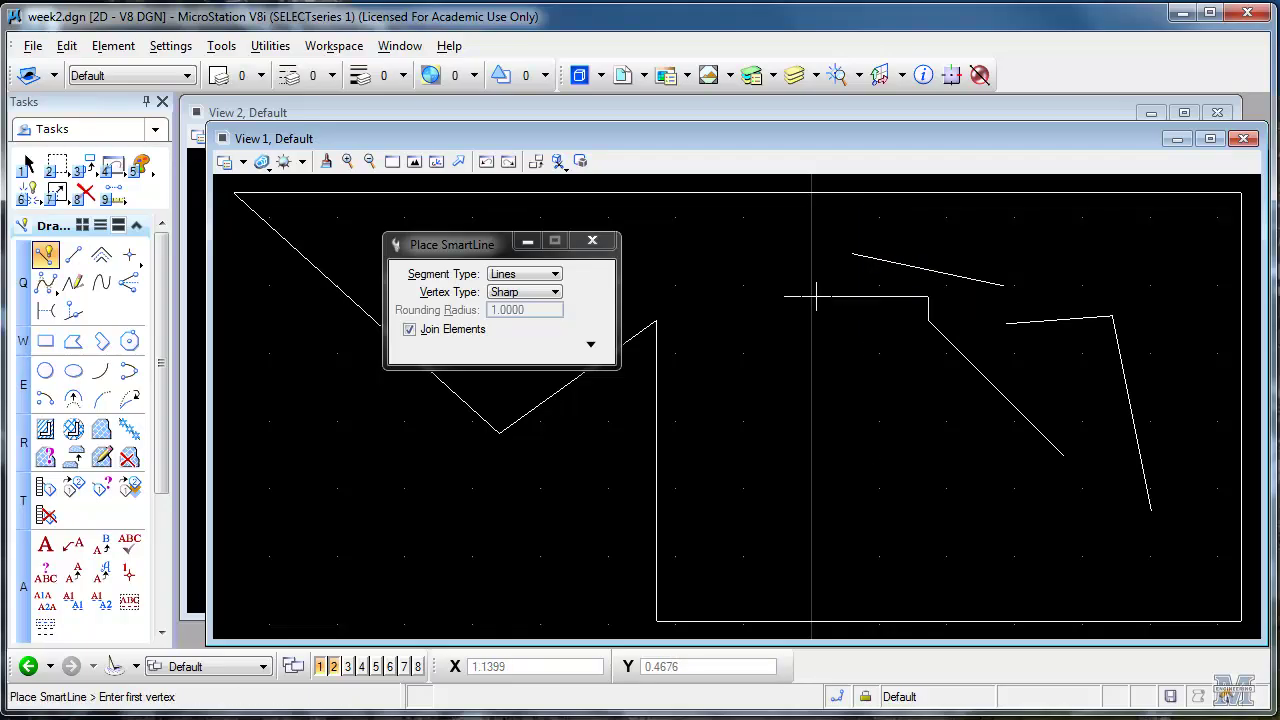
Remap the Tentative action to the middle mouse button in Button Assignments.
click(330, 47)
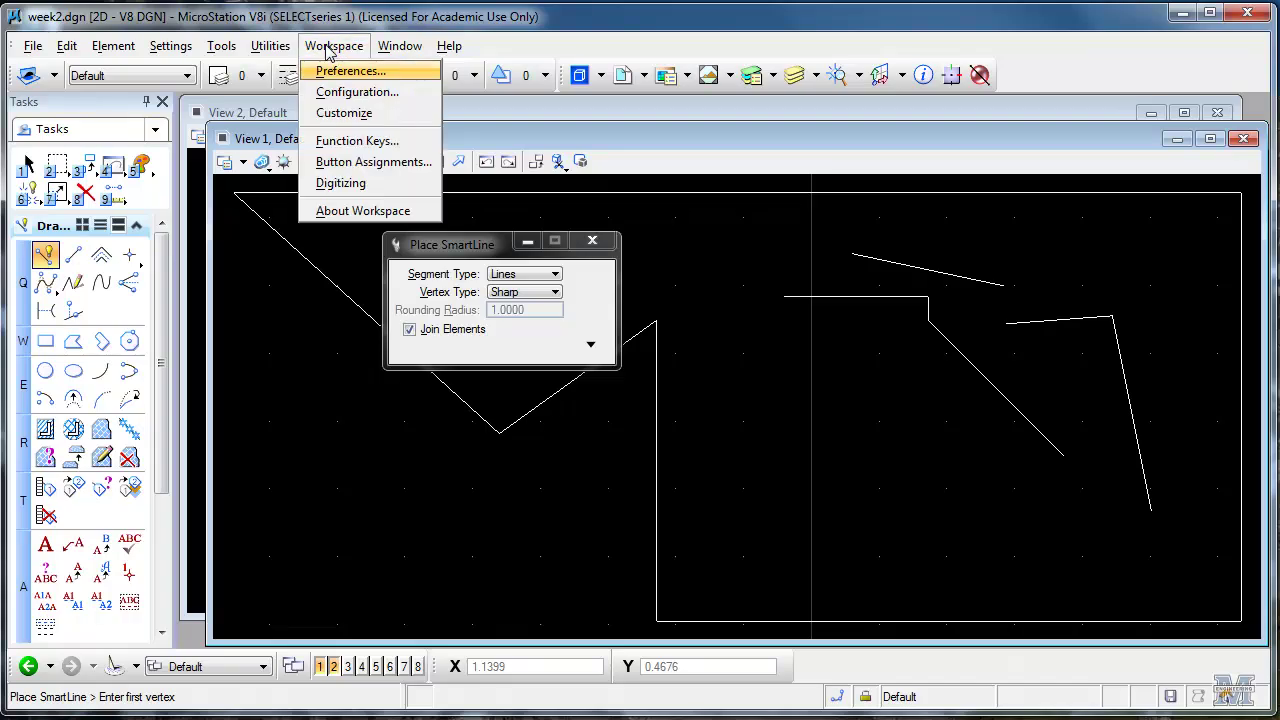
click(362, 168)
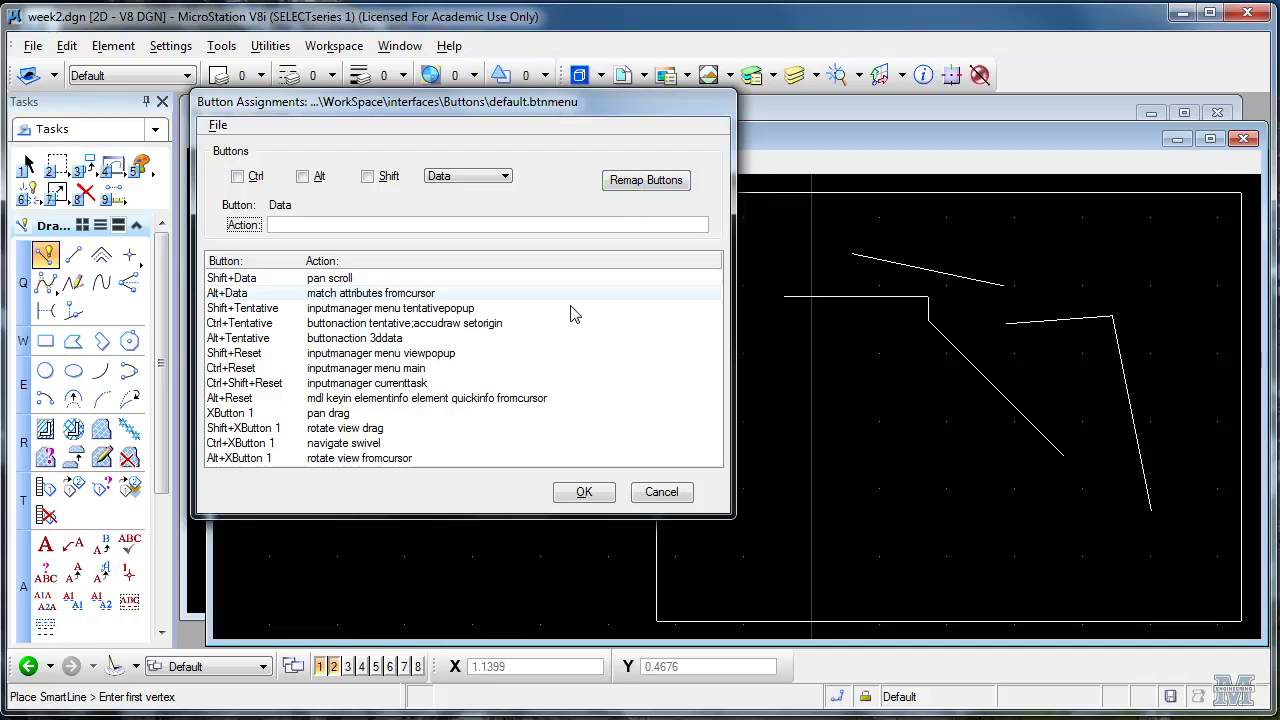
click(648, 181)
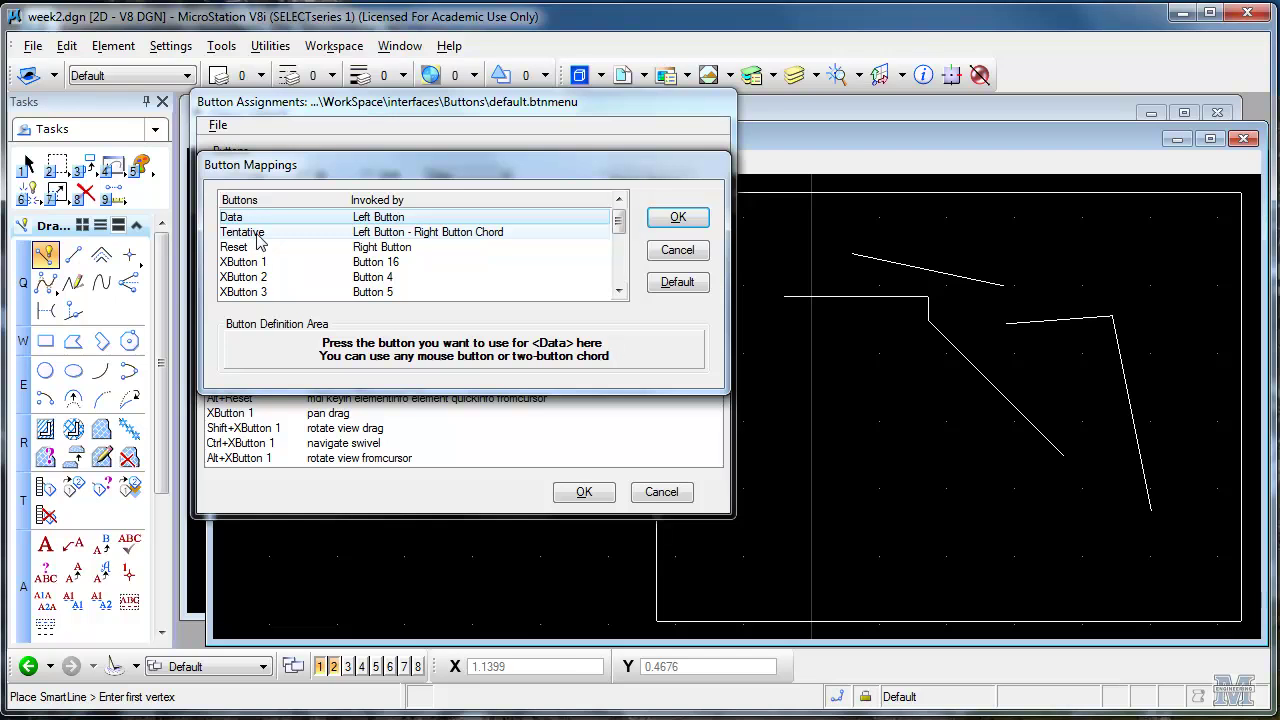
click(250, 232)
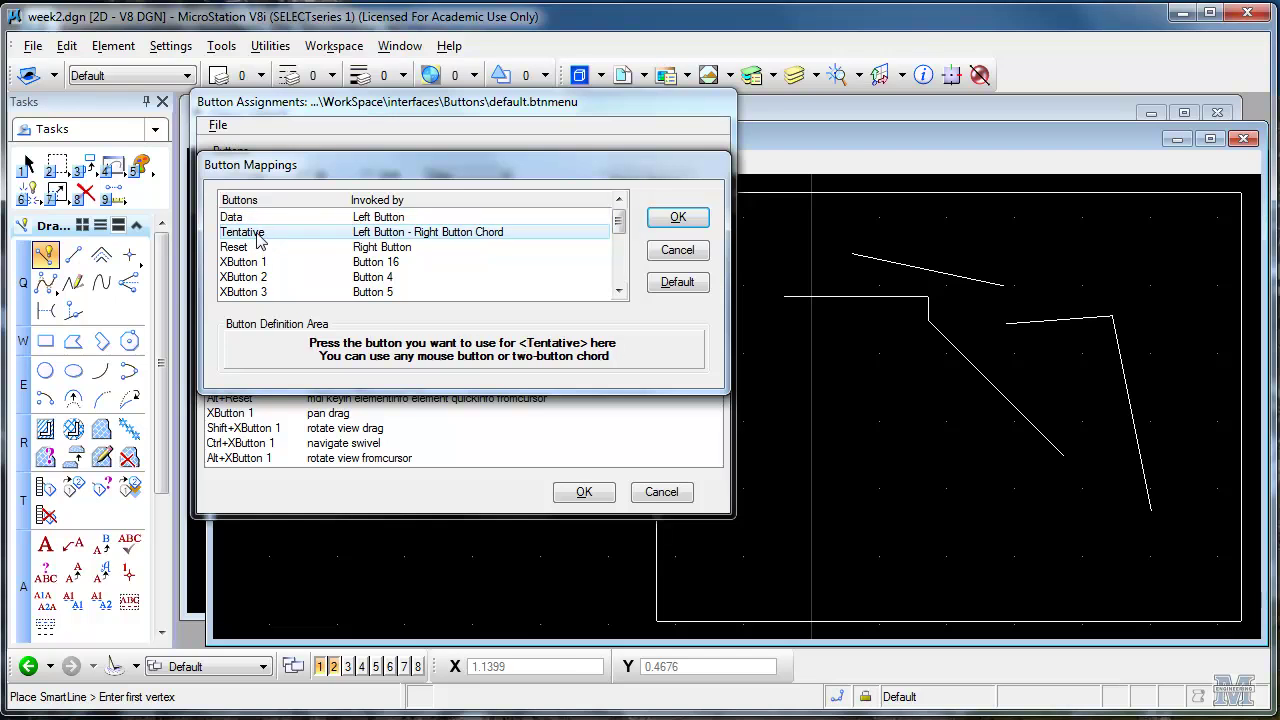
middle_click(447, 350)
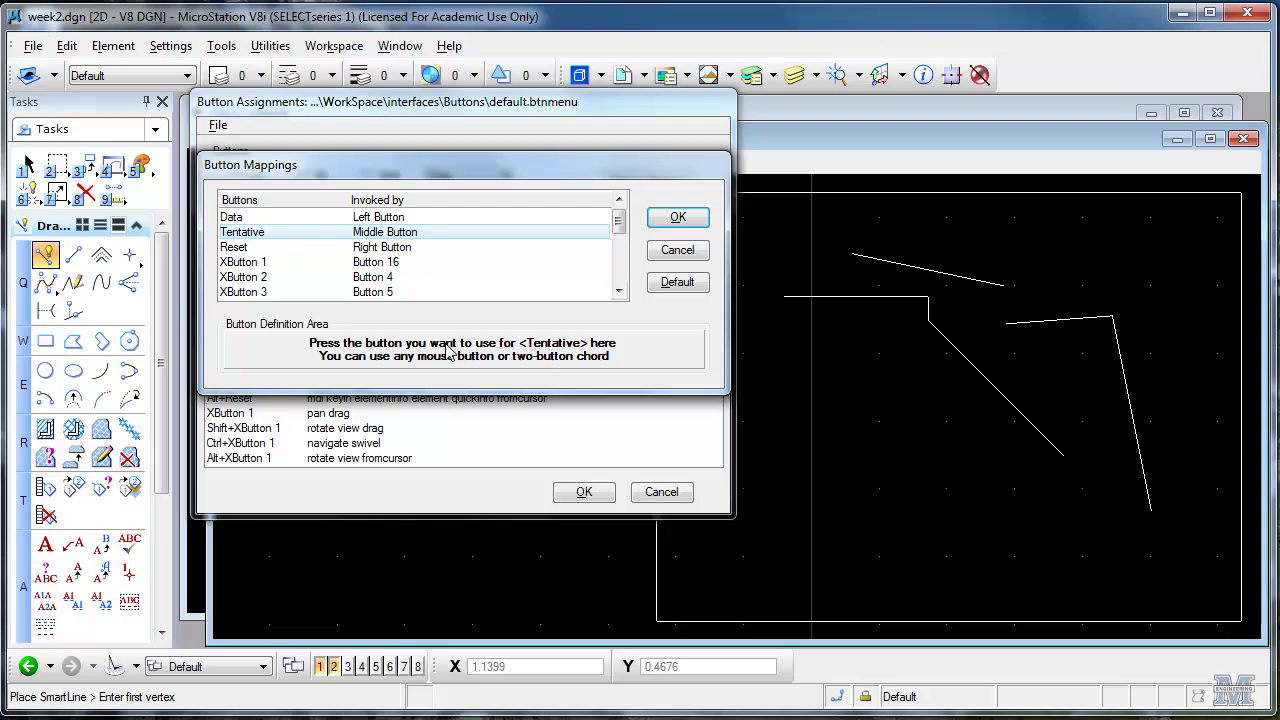
click(675, 219)
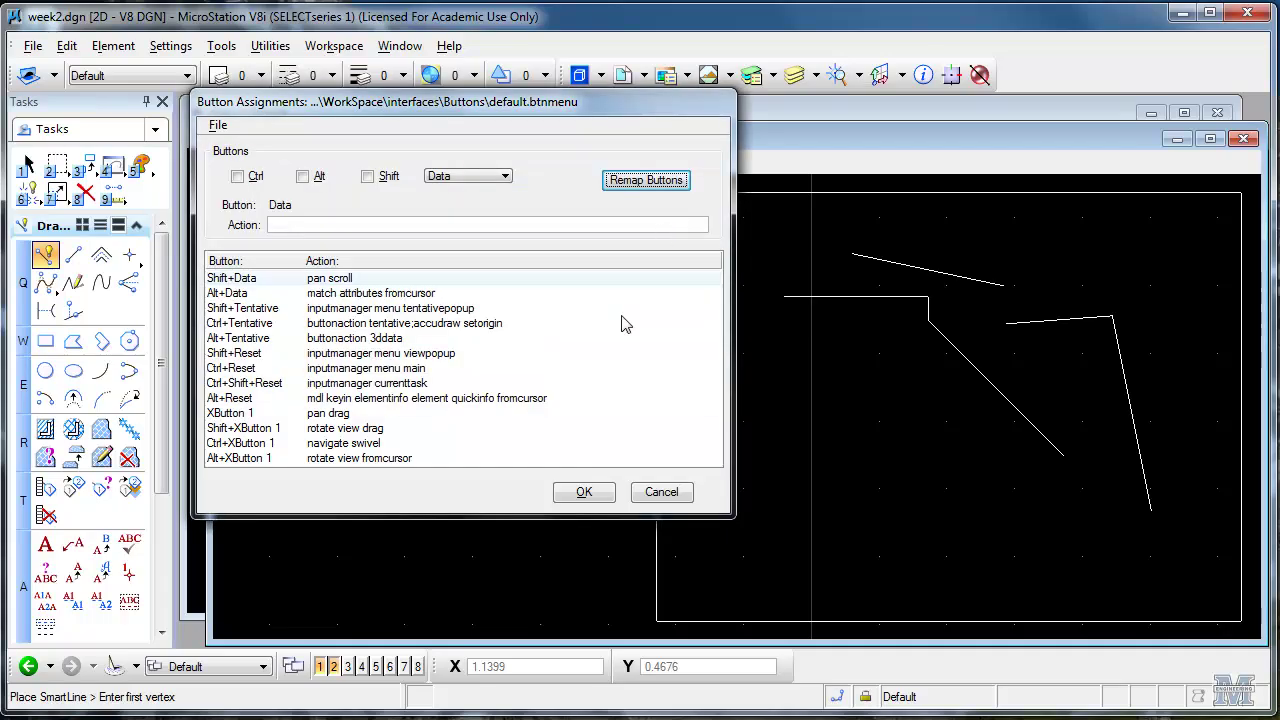
click(584, 491)
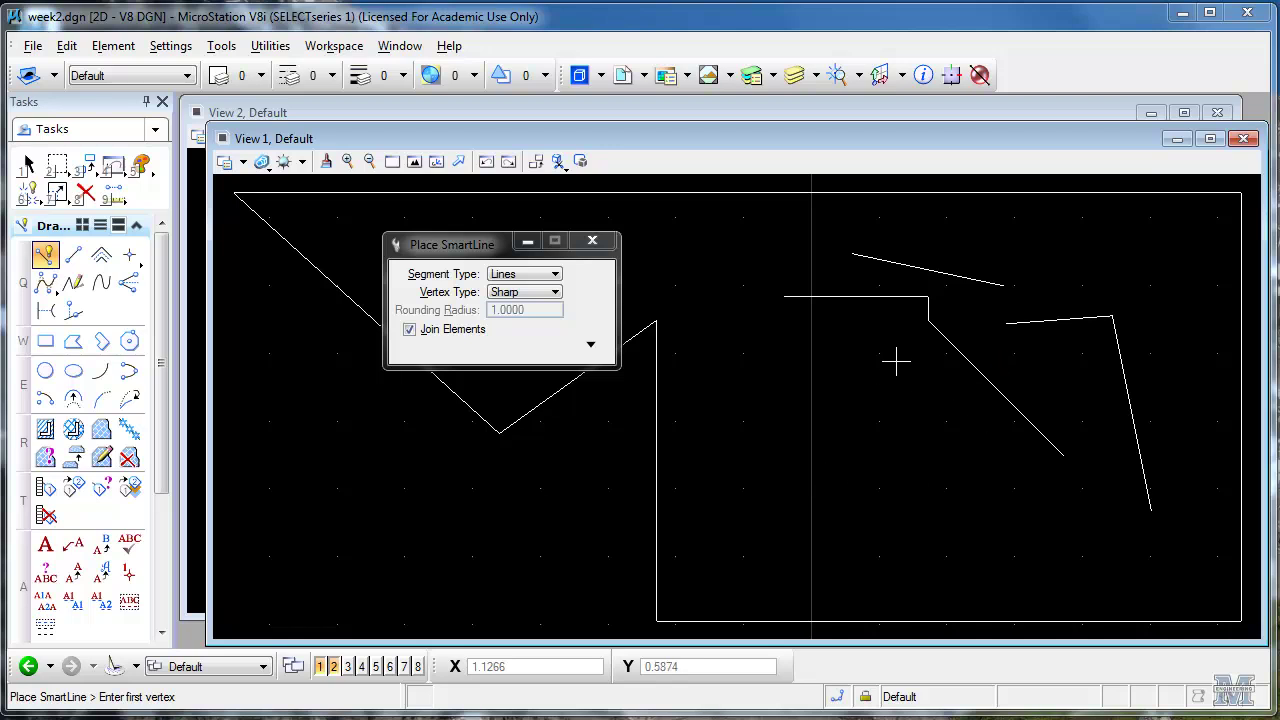
Zoom View 1 in and out until the V-notched outline and its three SmartLines appear smaller.
scroll(895, 365, up, 5)
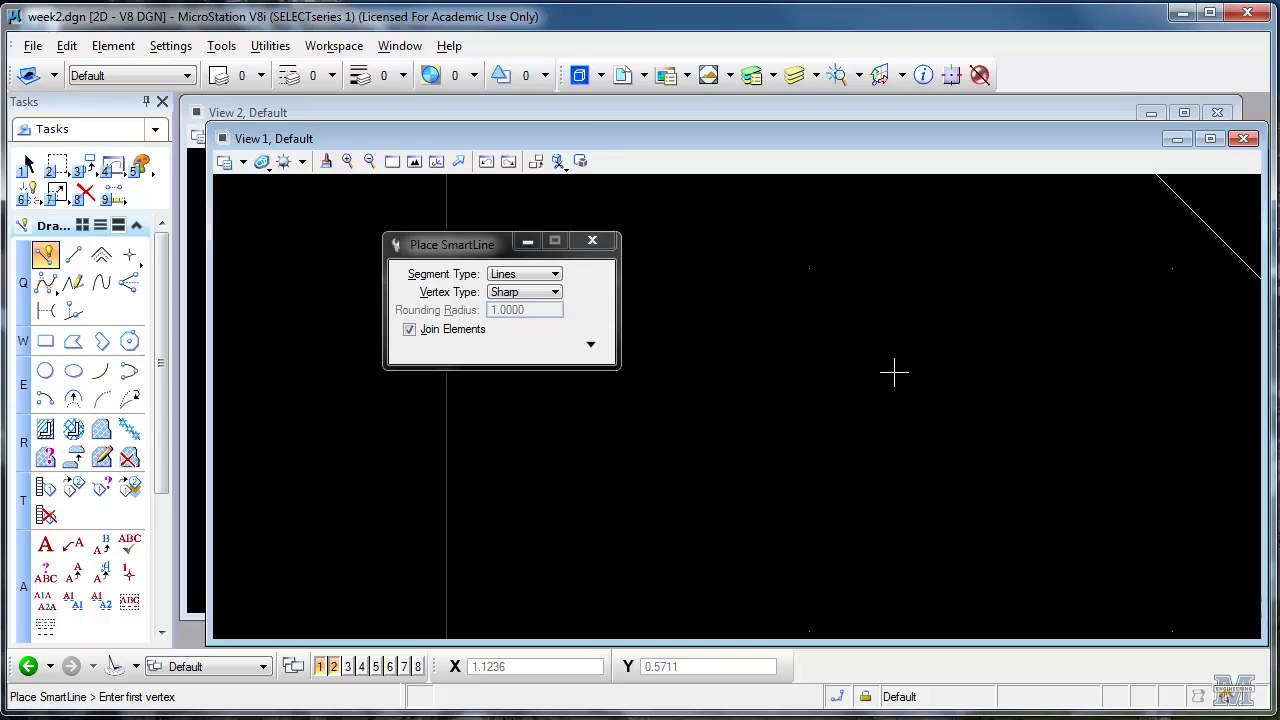
scroll(894, 373, down, 3)
scroll(894, 373, down, 8)
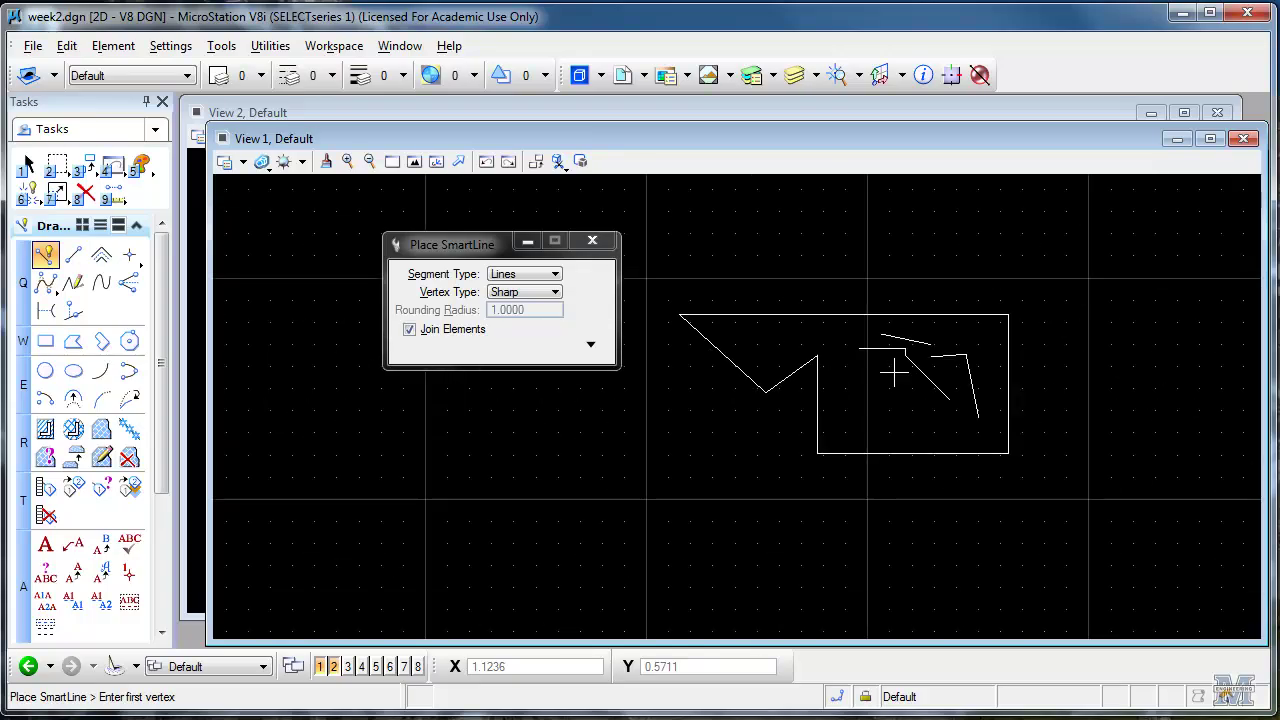
scroll(895, 373, up, 8)
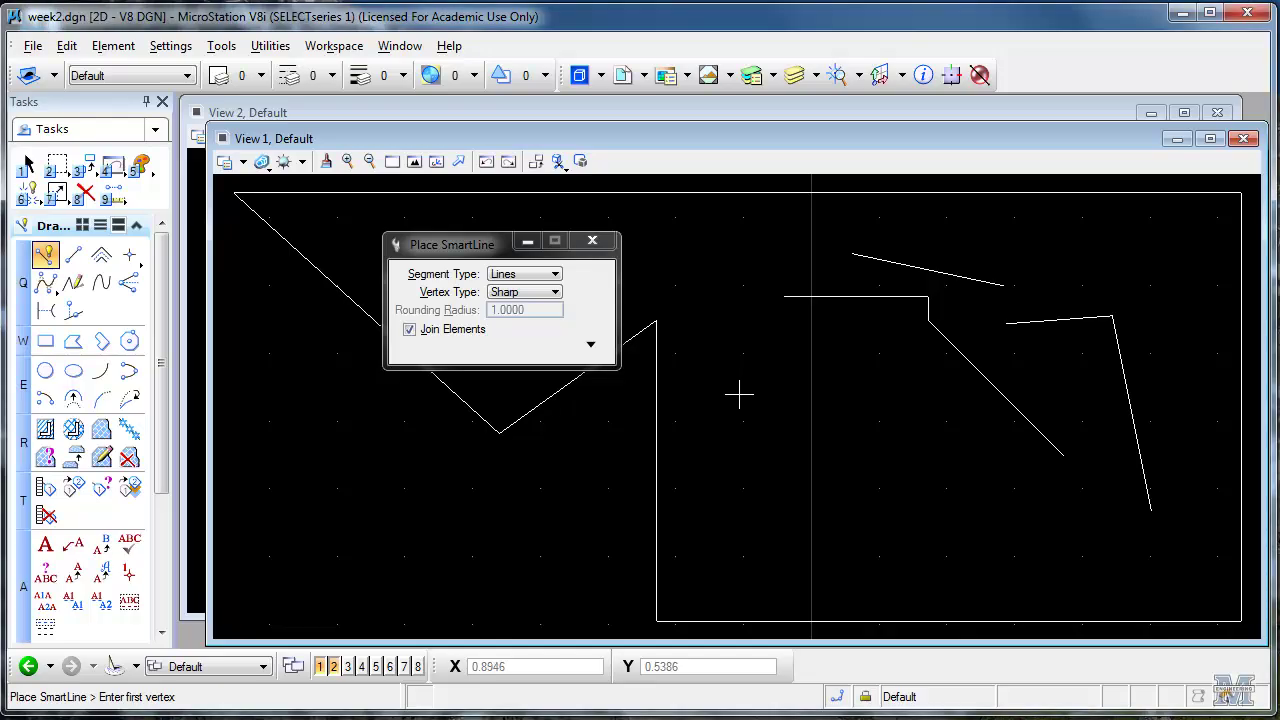
scroll(739, 395, up, 1)
scroll(739, 395, down, 2)
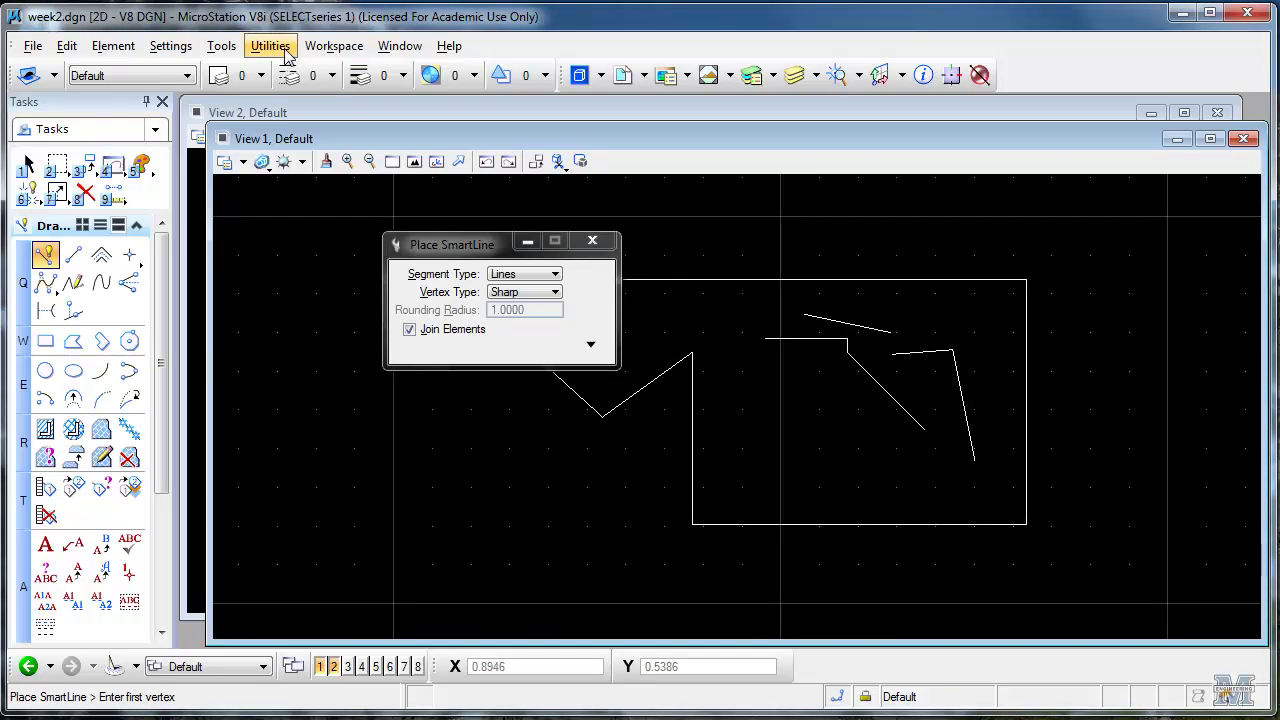
In Preferences, change the Mouse Wheel Zoom In/Out Ratio from 1.750 to 1.2.
click(314, 50)
click(329, 74)
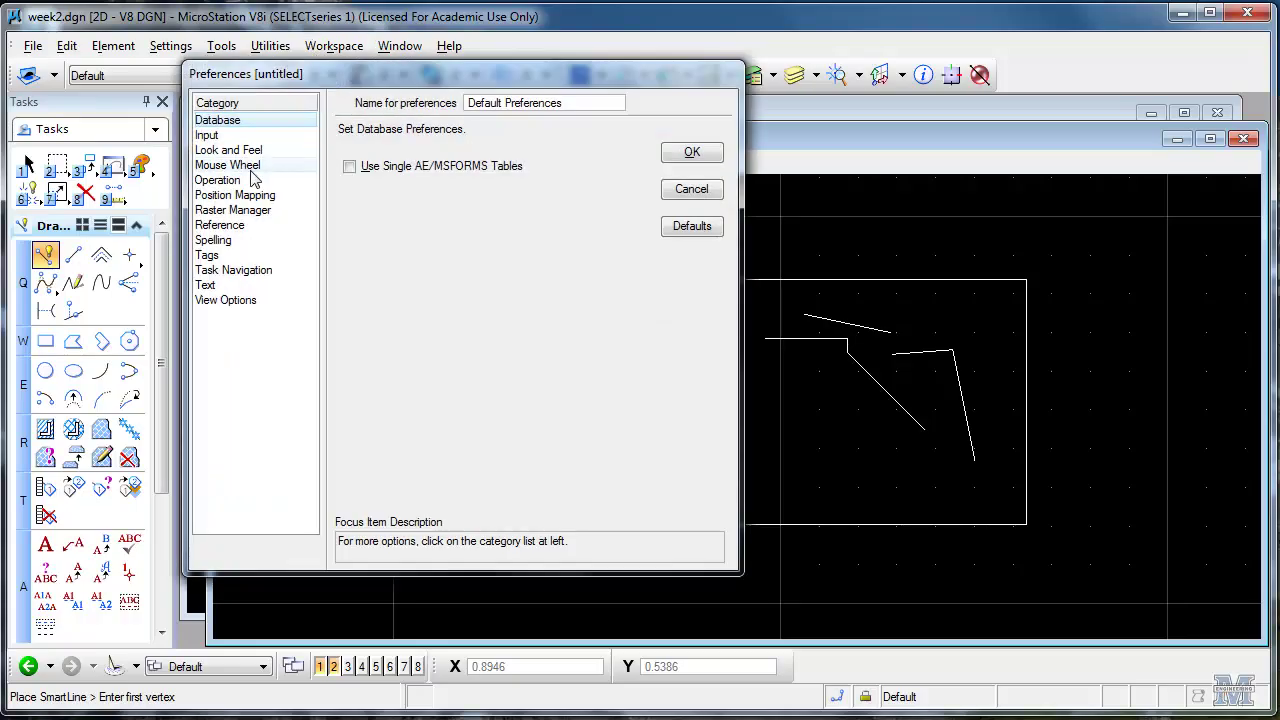
click(252, 167)
click(530, 245)
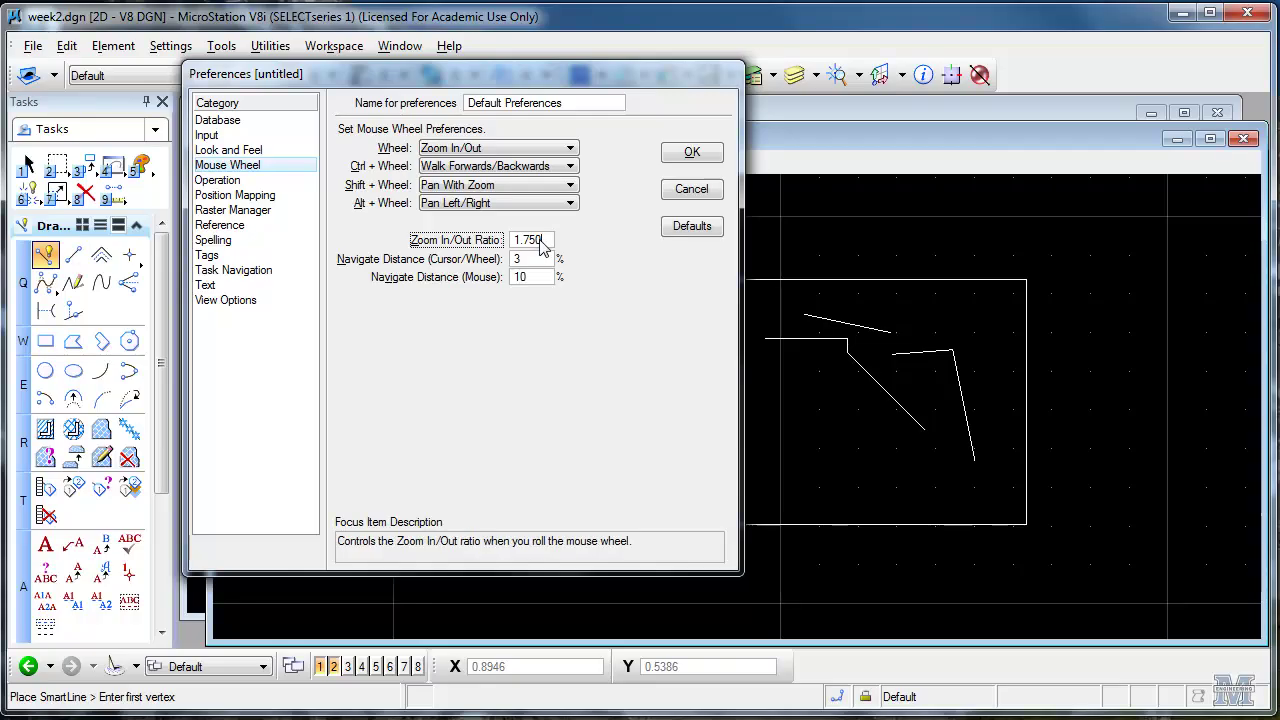
drag(552, 243, 524, 241)
text(2)
click(692, 155)
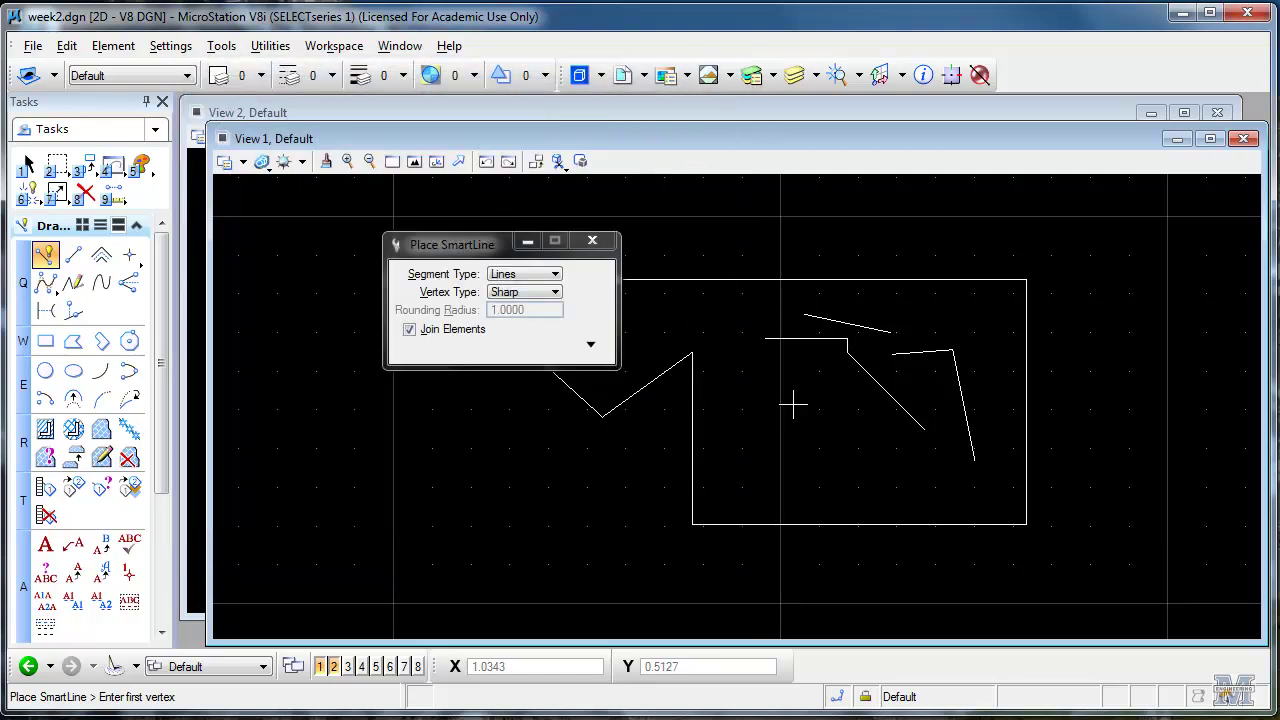
Zoom in and out over View 1 to test the smaller 1.2 zoom steps.
scroll(792, 405, up, 3)
scroll(792, 405, down, 4)
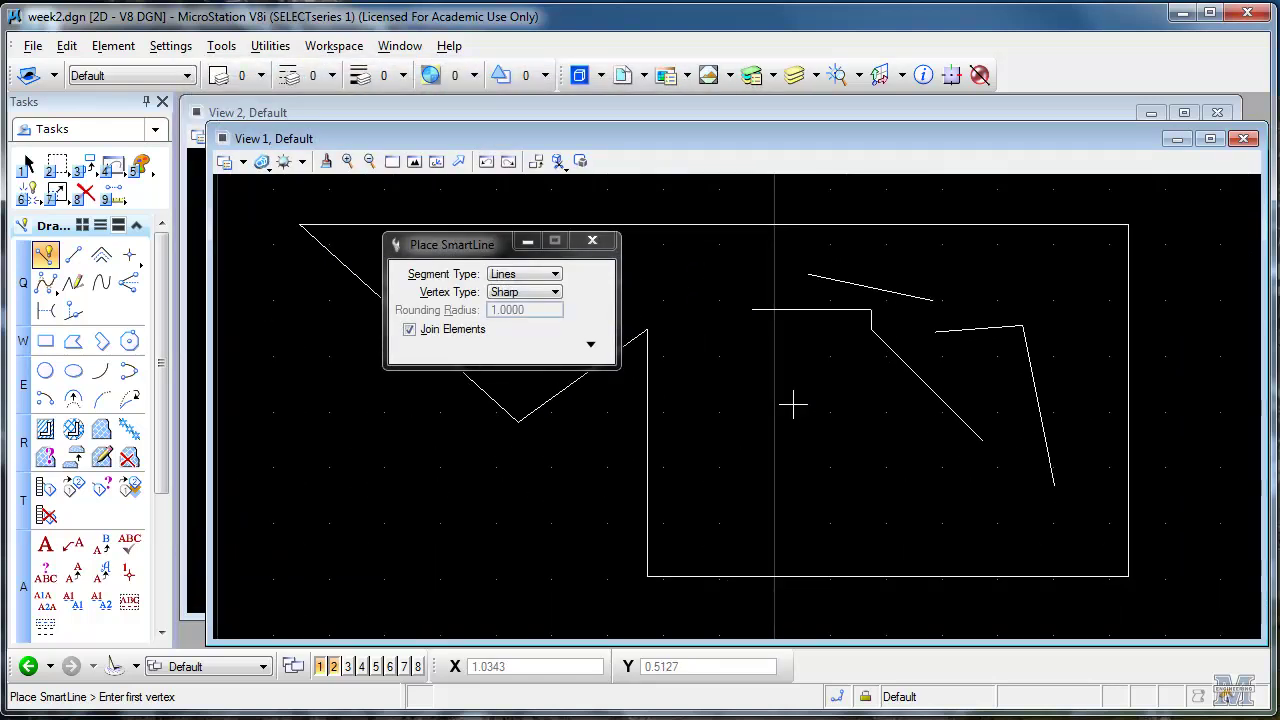
scroll(792, 405, down, 2)
scroll(792, 405, up, 1)
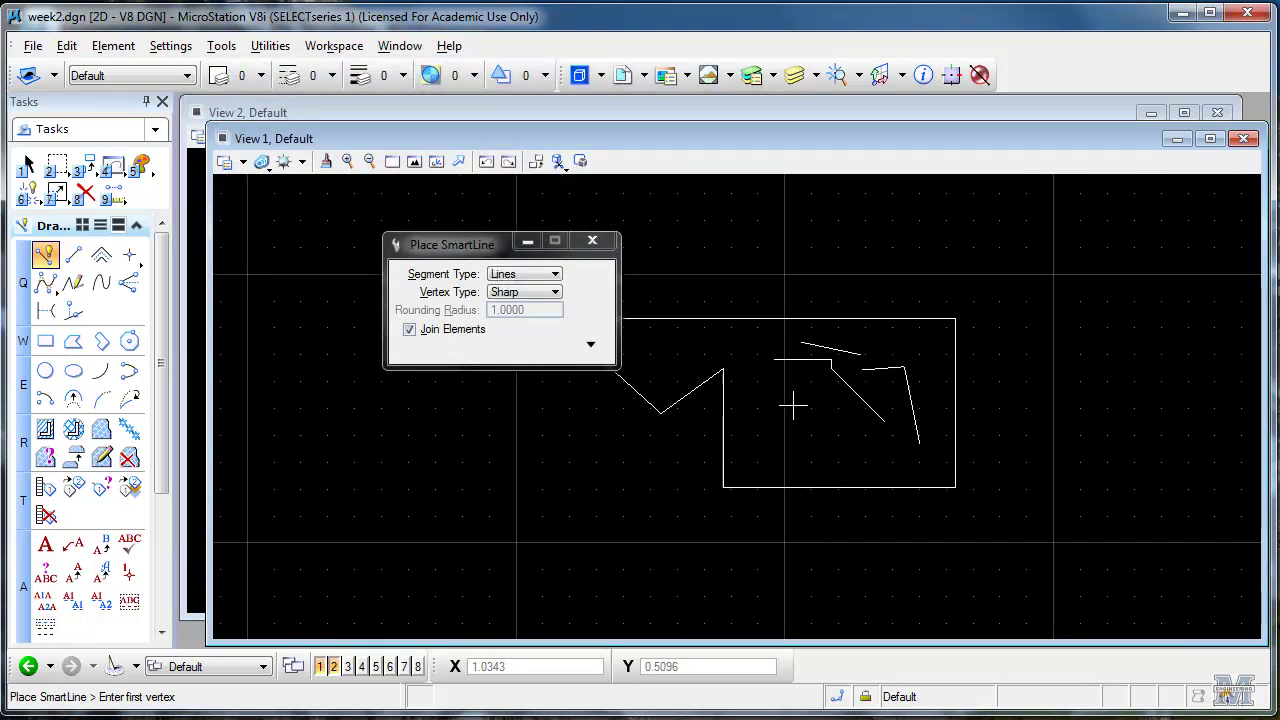